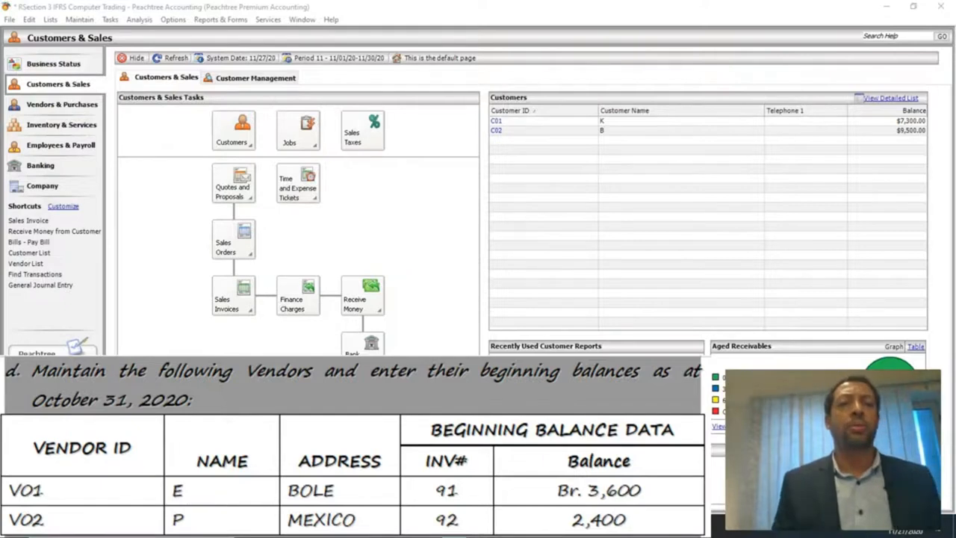
Start a new vendor record with Vendor ID V01 and name E.
left_click(79, 19)
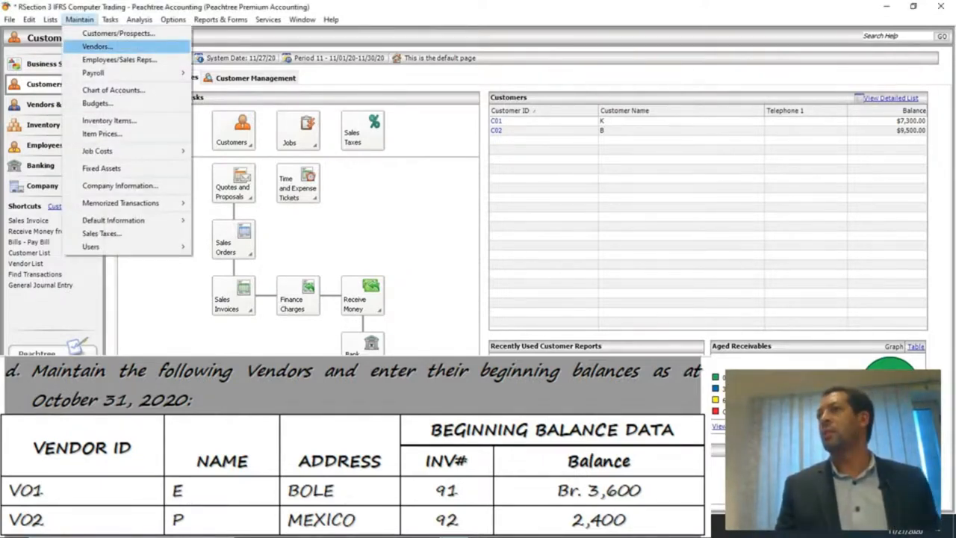
left_click(97, 47)
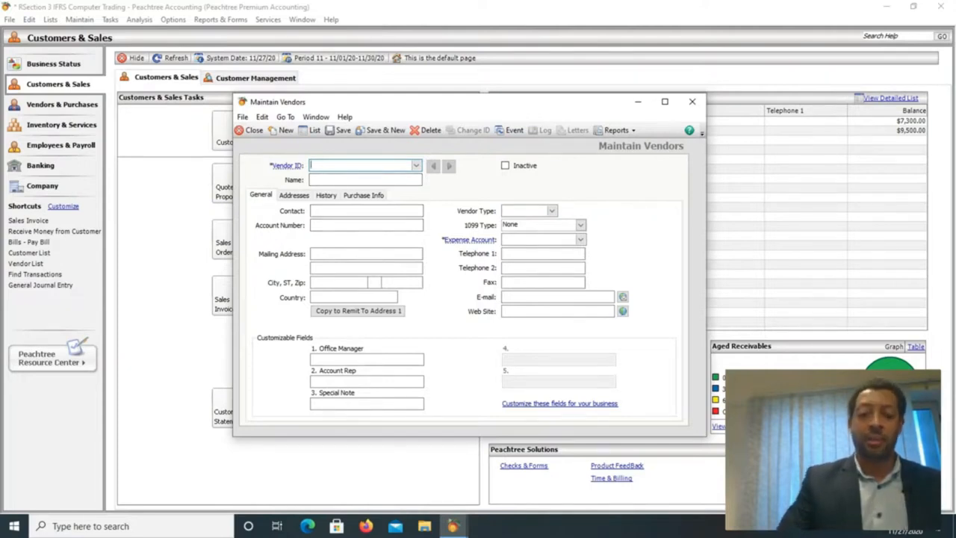
type("V")
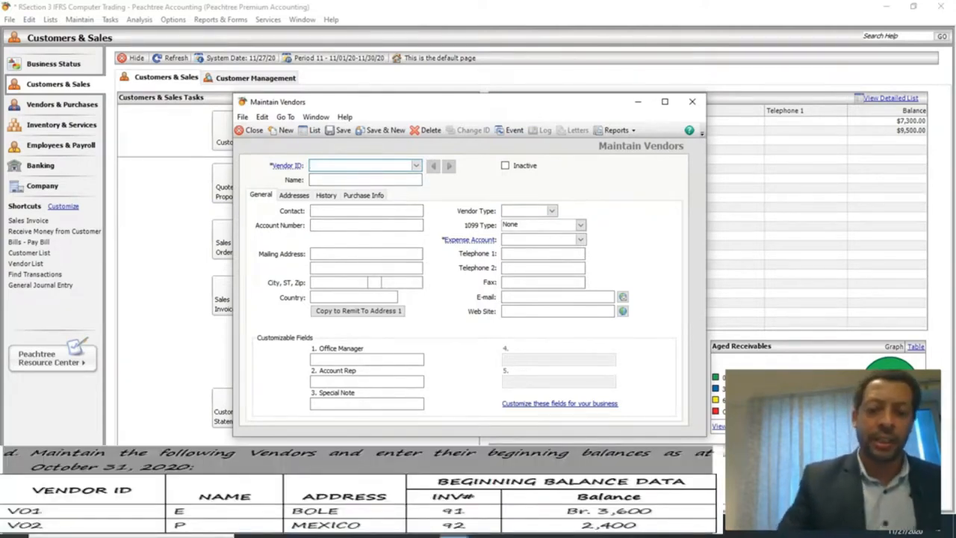
type("V01")
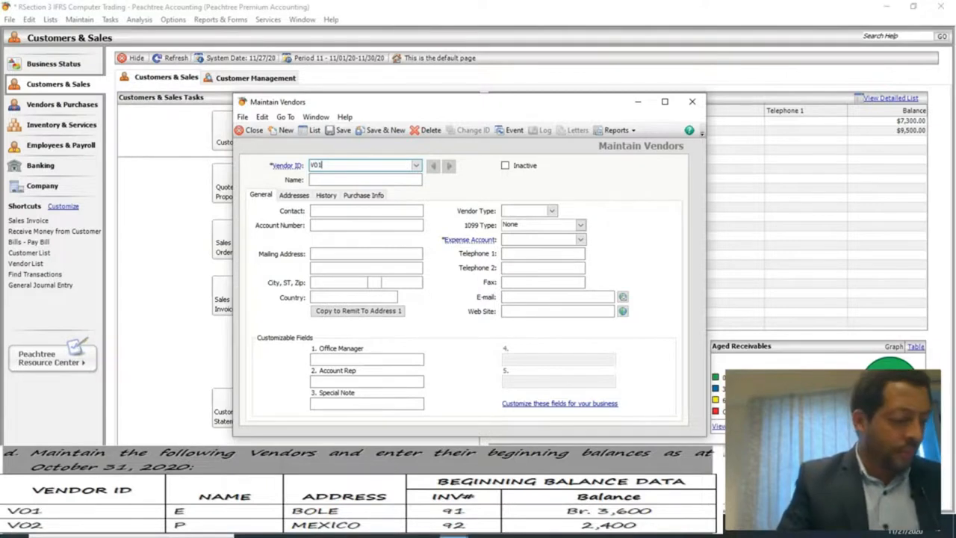
key("Tab")
type("E")
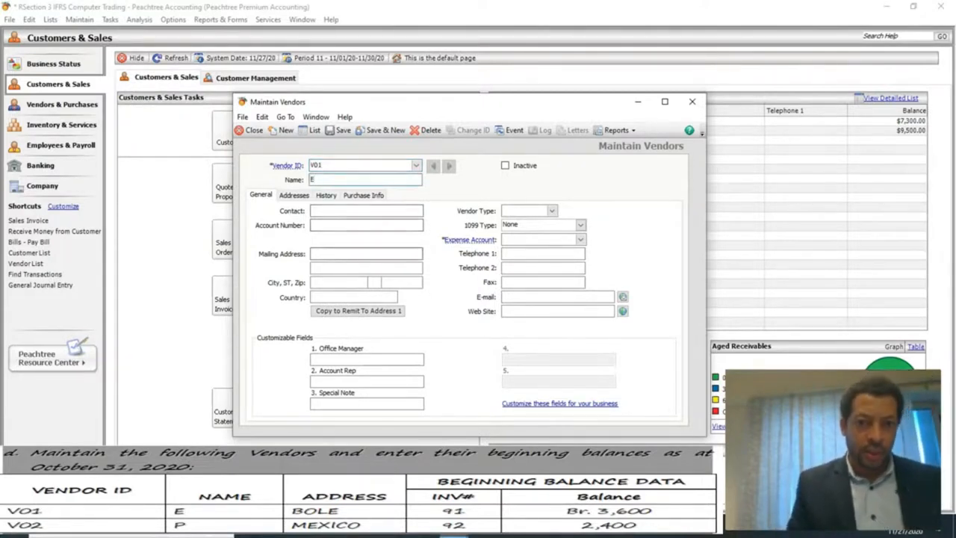
Give vendor V01 mailing address BOLE and expense account 1150 Inventory.
left_click(366, 254)
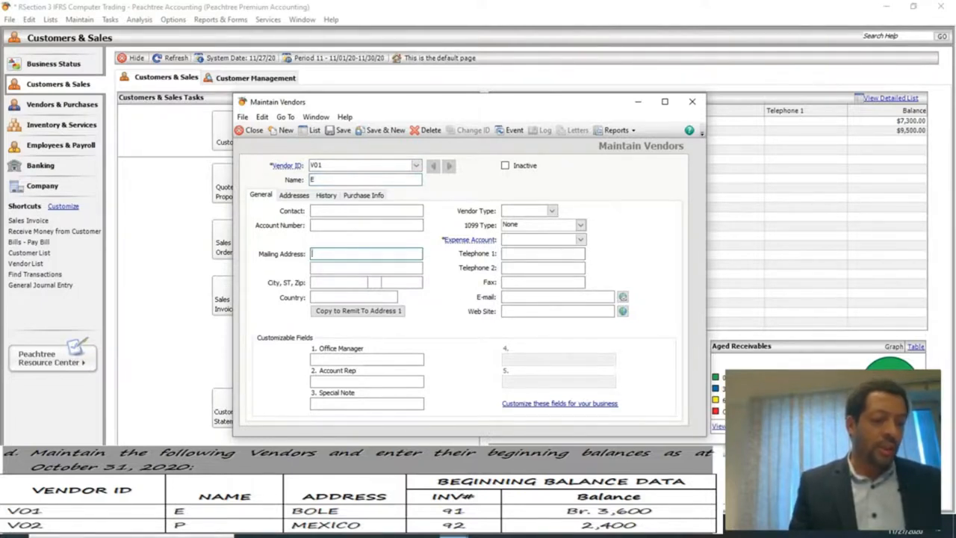
type("B")
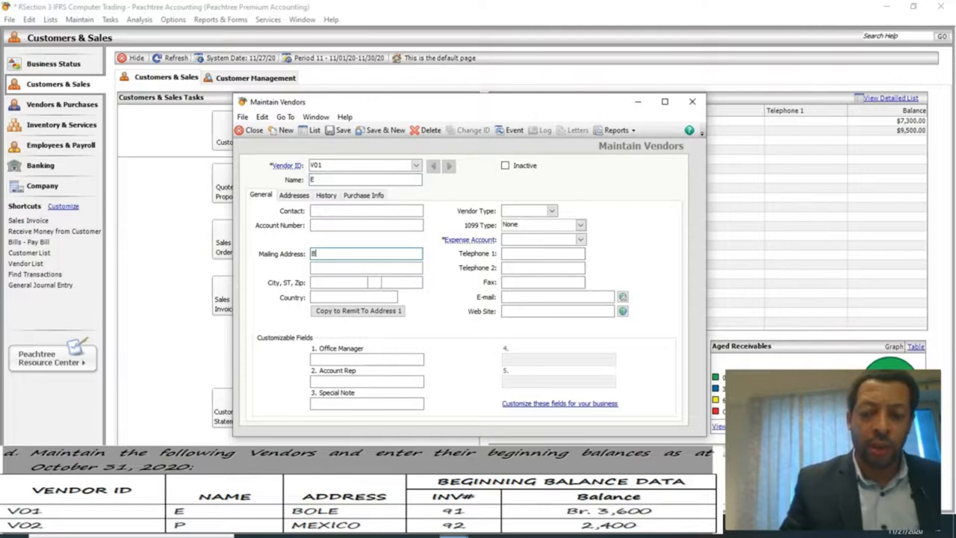
type("OLE")
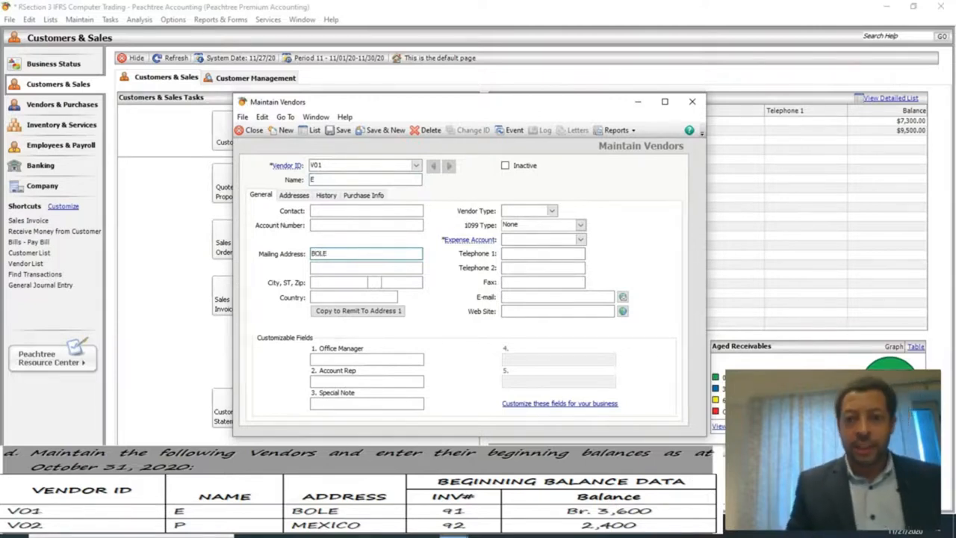
left_click(539, 239)
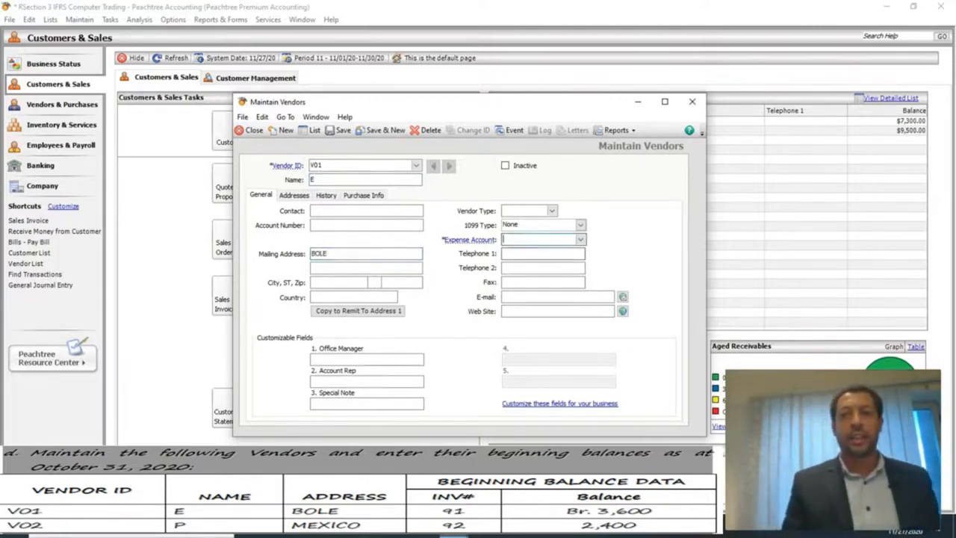
left_click(581, 240)
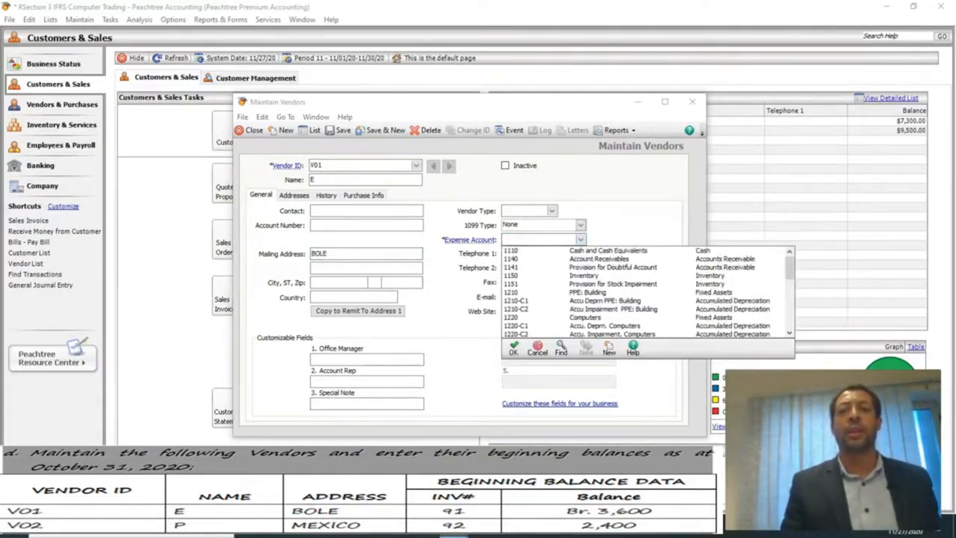
left_click(585, 276)
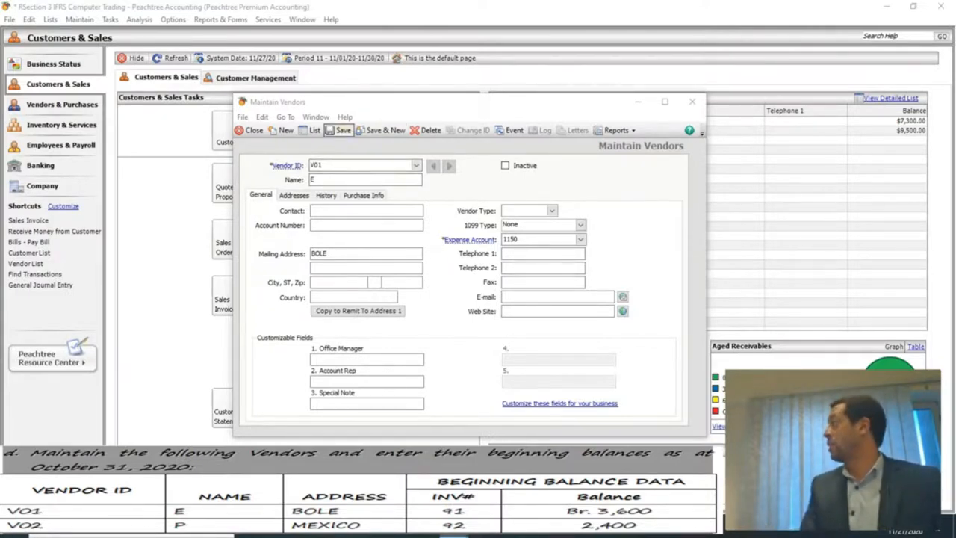
left_click(339, 130)
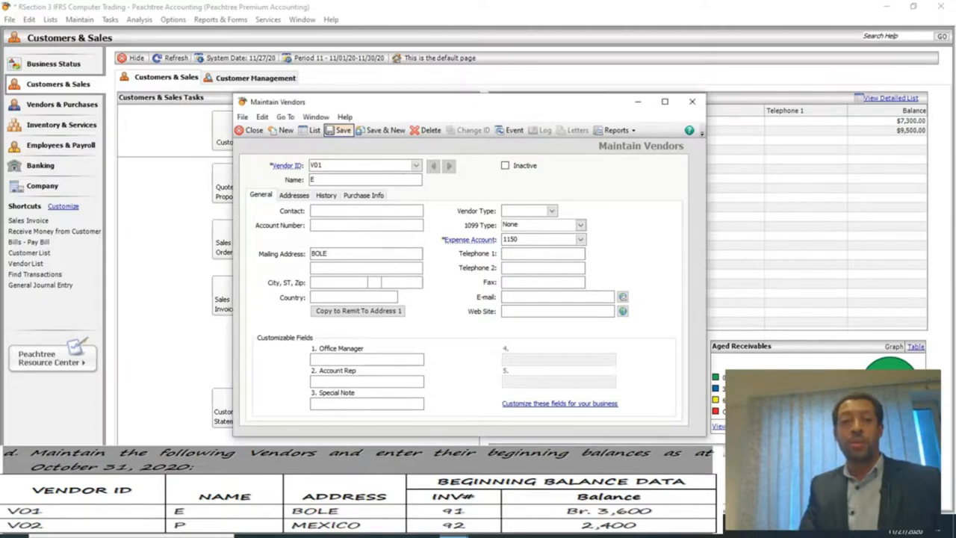
Save vendor V01 and start vendor V02 named P.
left_click(339, 130)
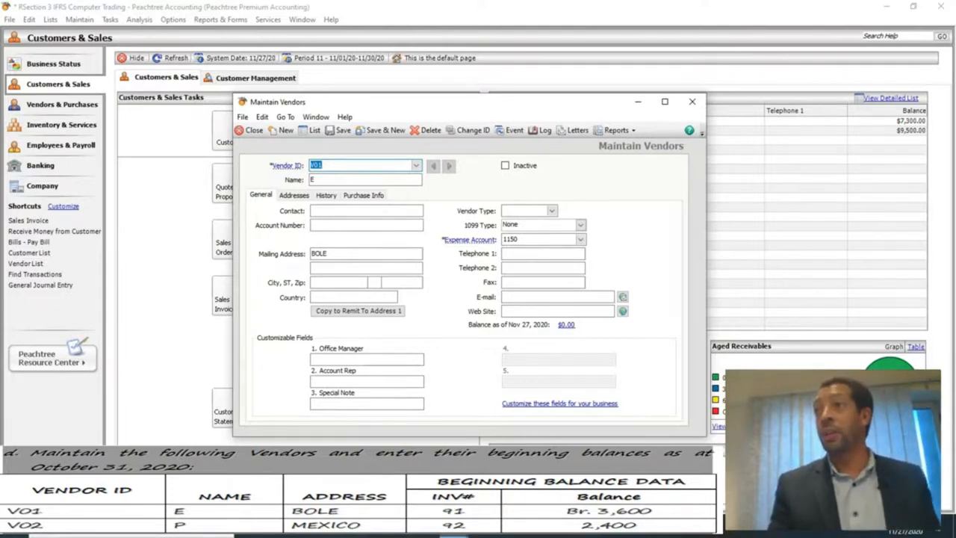
type("V02")
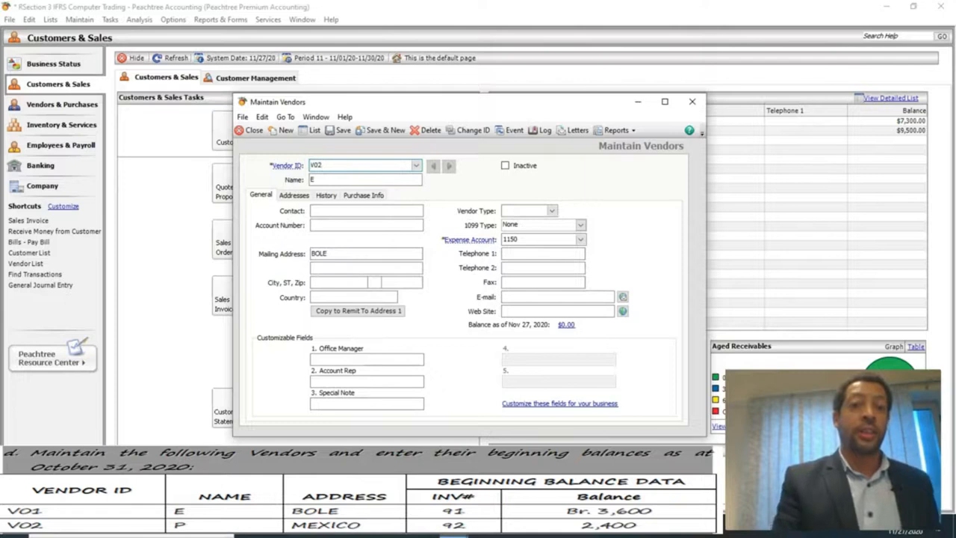
key("Tab")
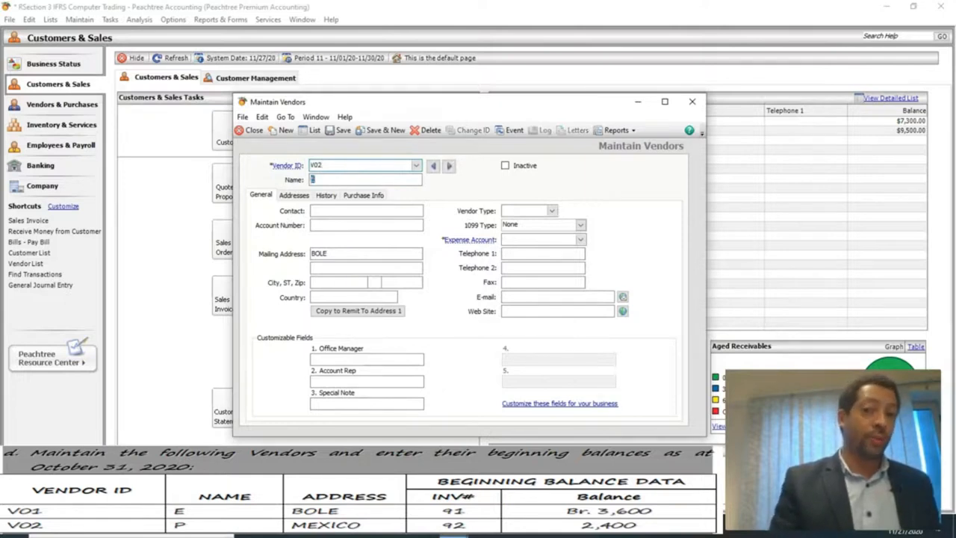
type("P")
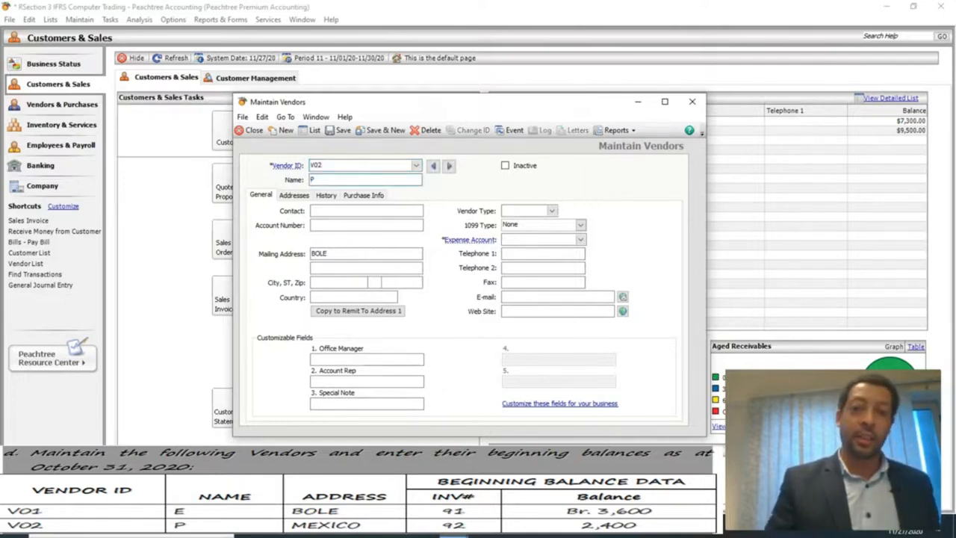
key("Tab")
key("Tab")
key("Tab")
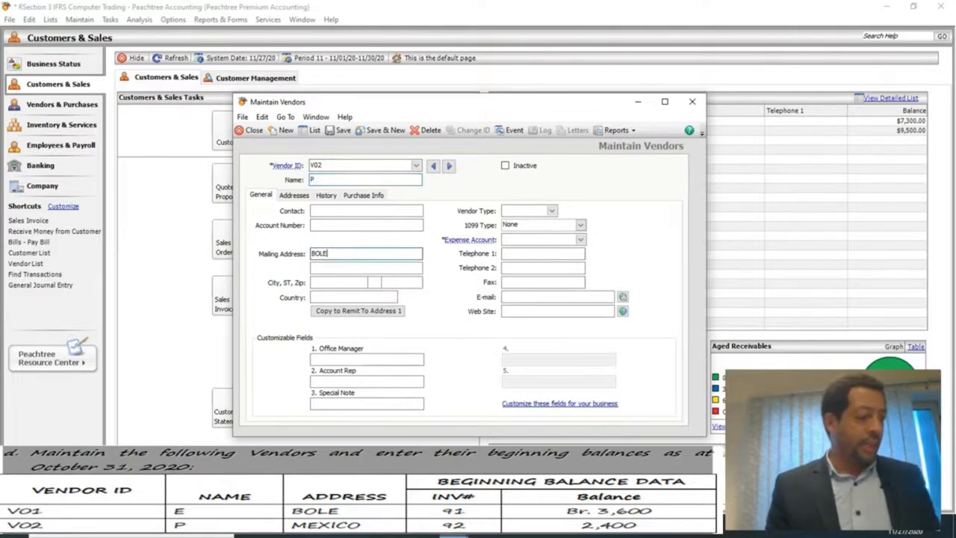
Give V02 mailing address MEXICO and expense account 1150, then save it.
key("BackSpace")
key("BackSpace")
key("BackSpace")
key("BackSpace")
type("MEXICO")
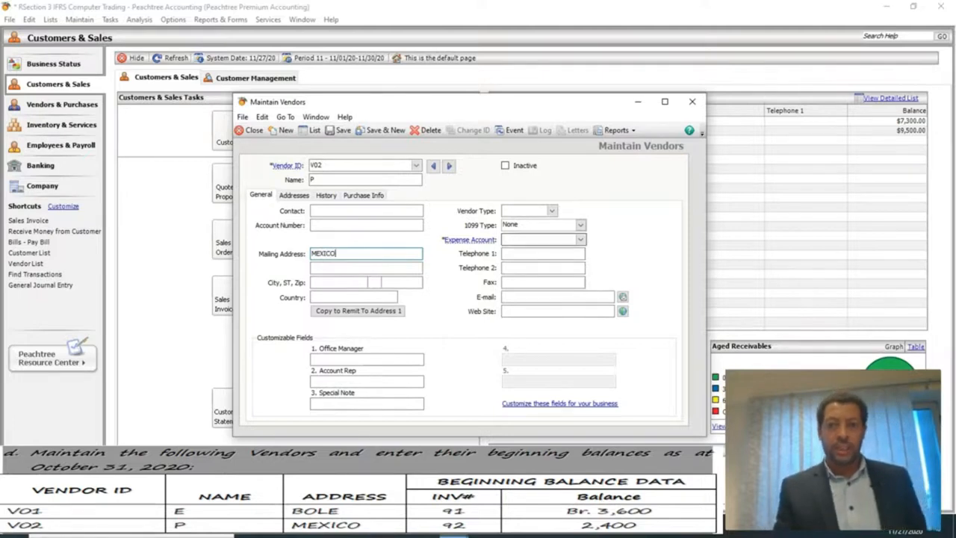
left_click(540, 240)
type("1150")
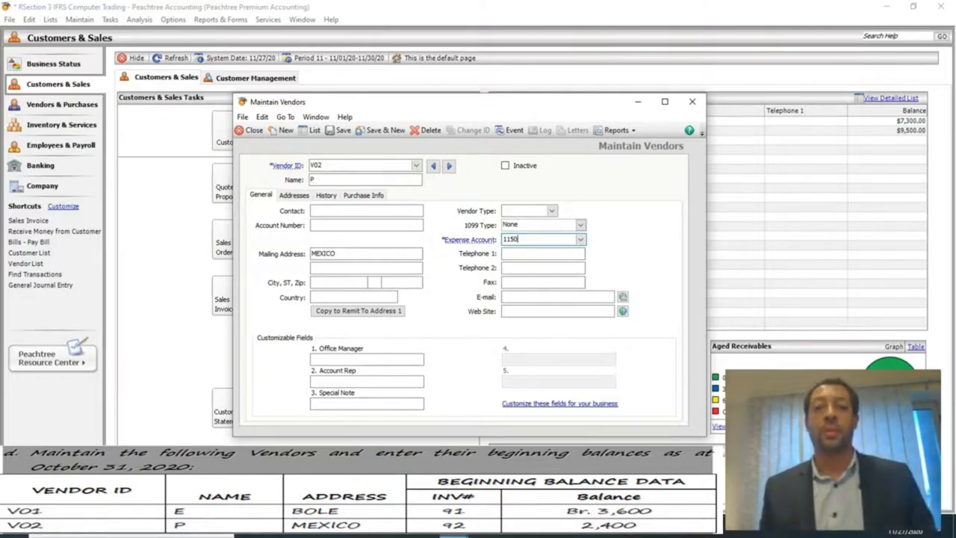
left_click(366, 211)
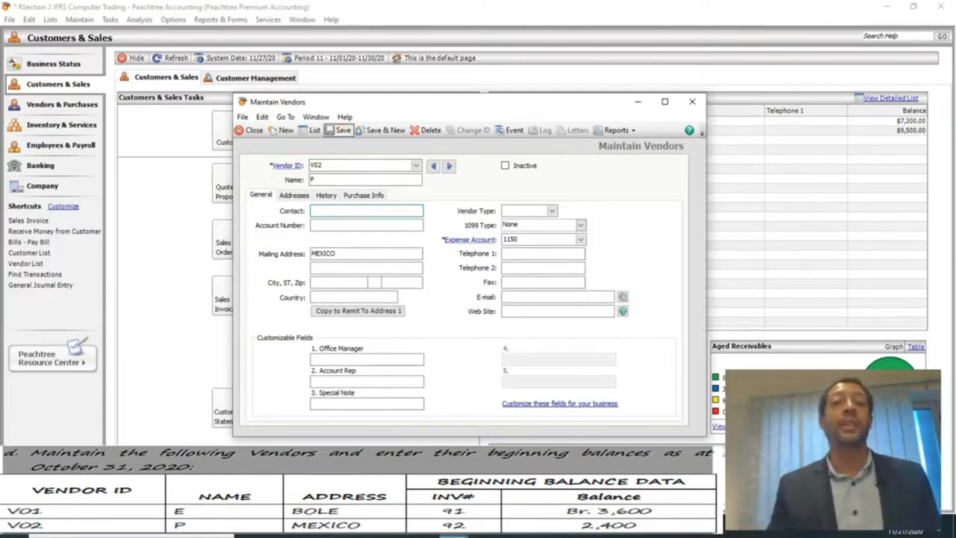
left_click(340, 131)
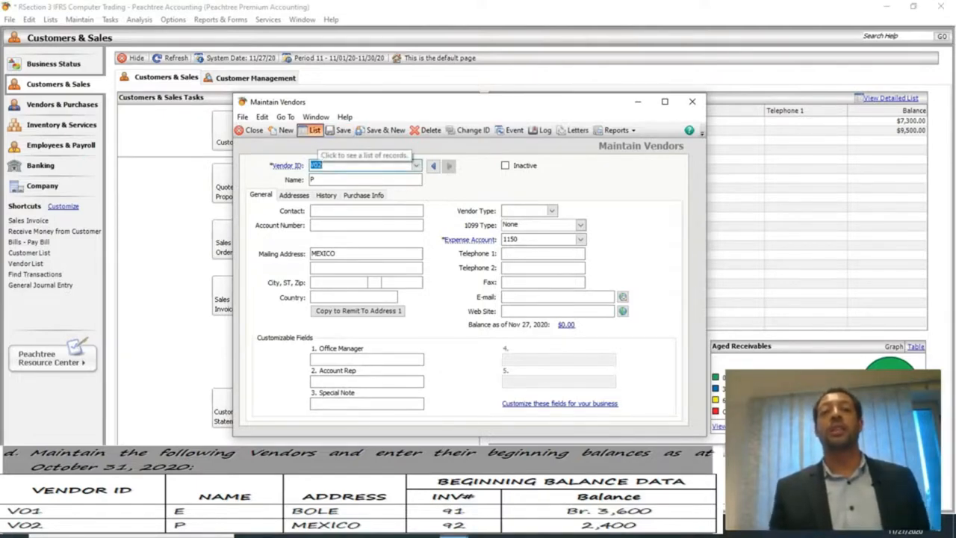
Check the vendor list, close the vendor form, and open the Maintain menu.
left_click(313, 131)
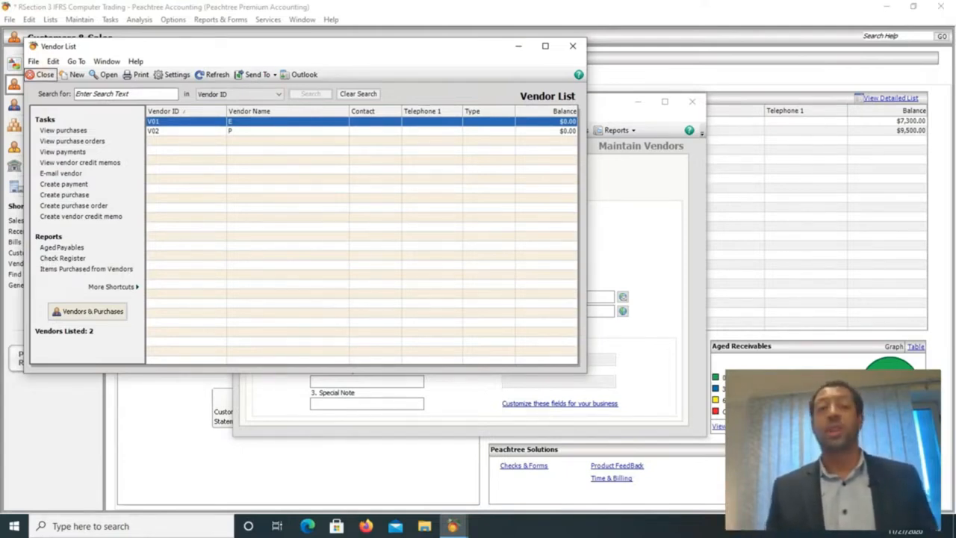
left_click(40, 75)
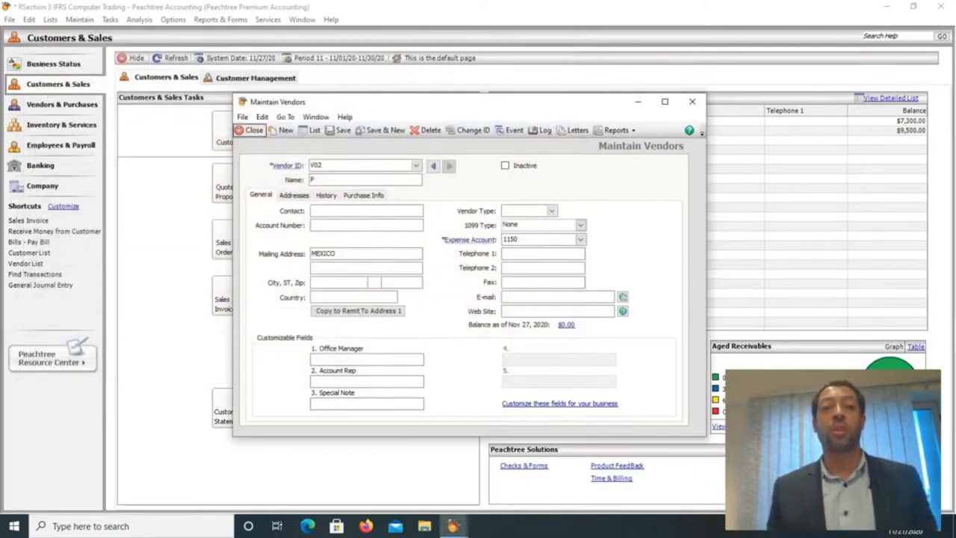
left_click(250, 130)
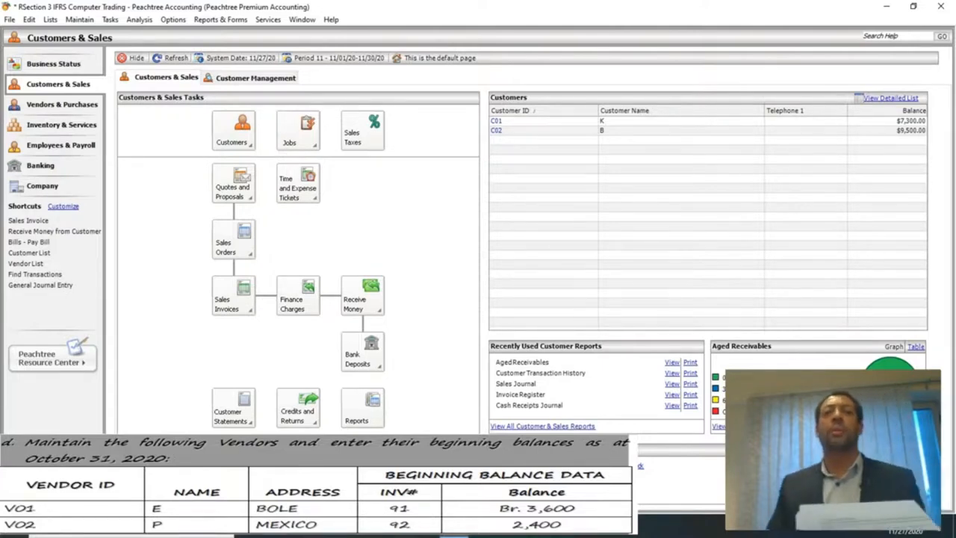
left_click(79, 20)
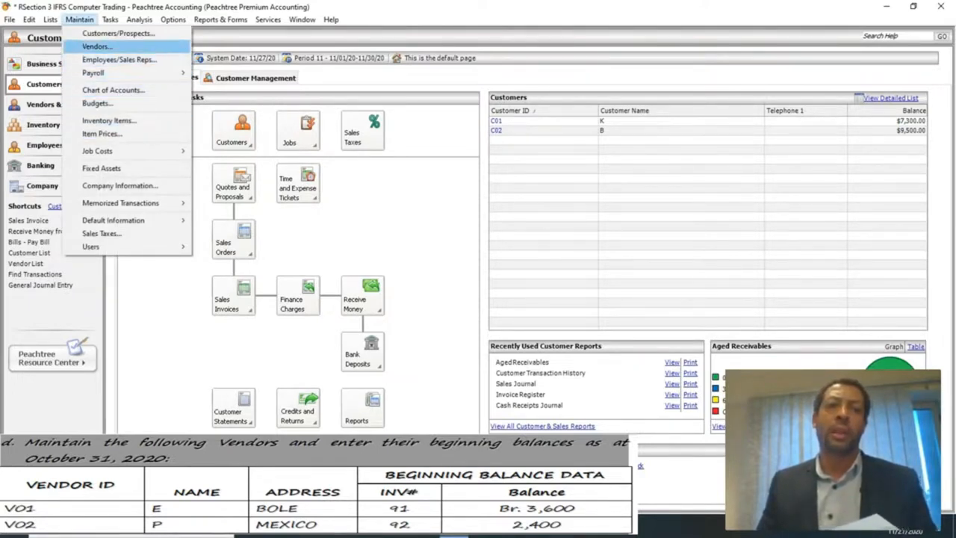
Reopen Maintain Vendors and show its History view.
left_click(97, 47)
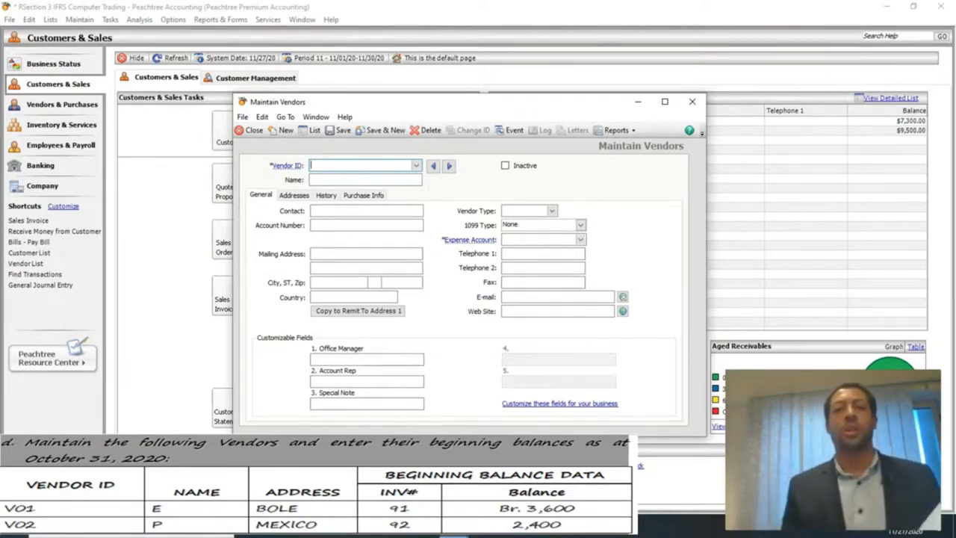
left_click(326, 195)
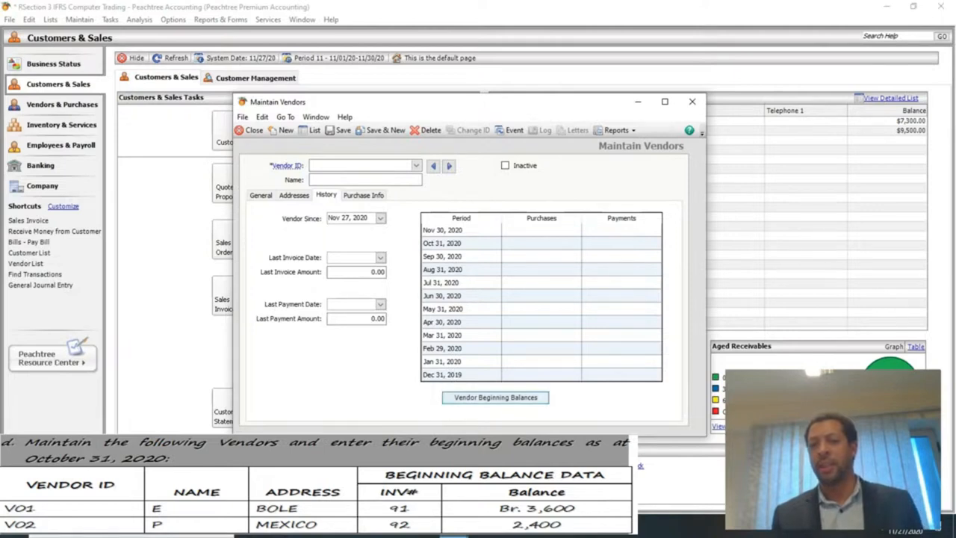
In Vendor Beginning Balances, add invoice 91 dated Oct 31, 2020 for vendor V01.
left_click(495, 397)
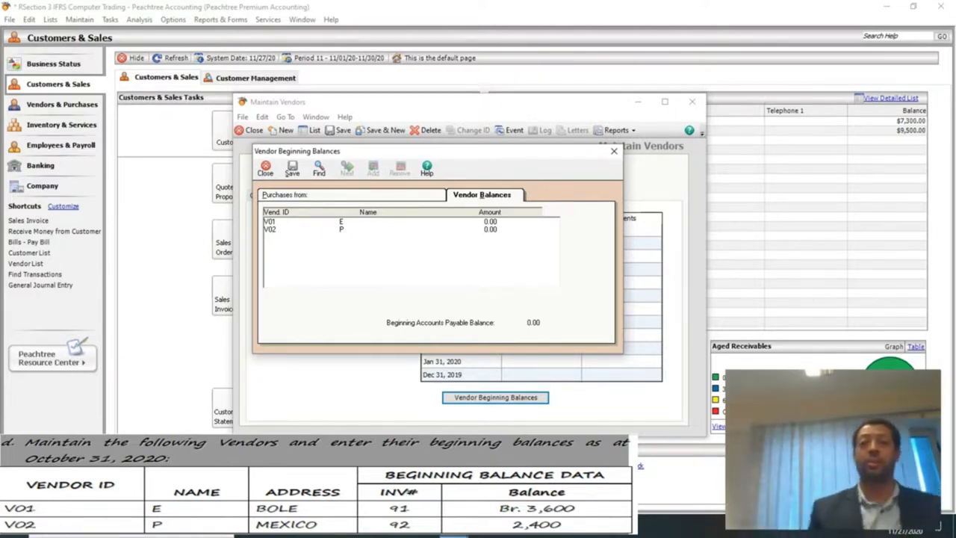
left_click(343, 222)
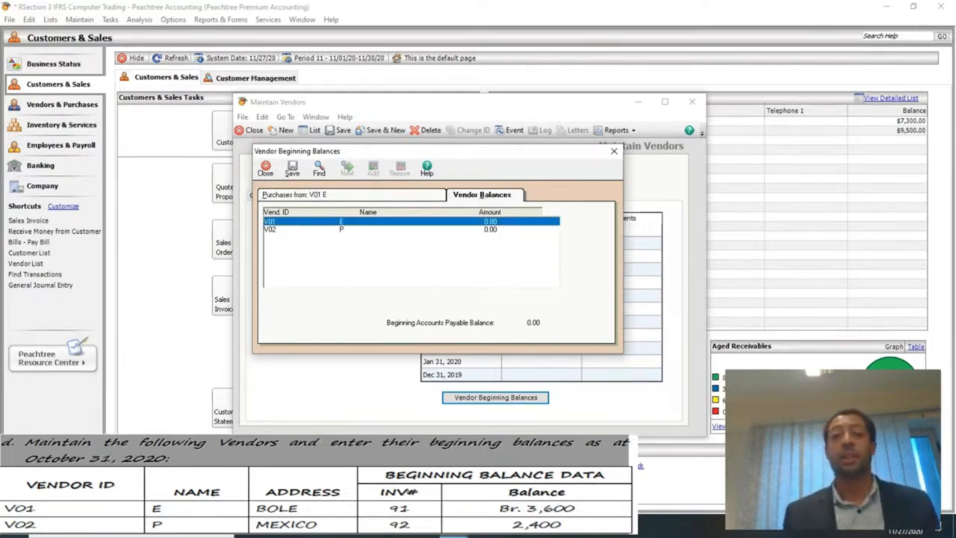
left_click(352, 195)
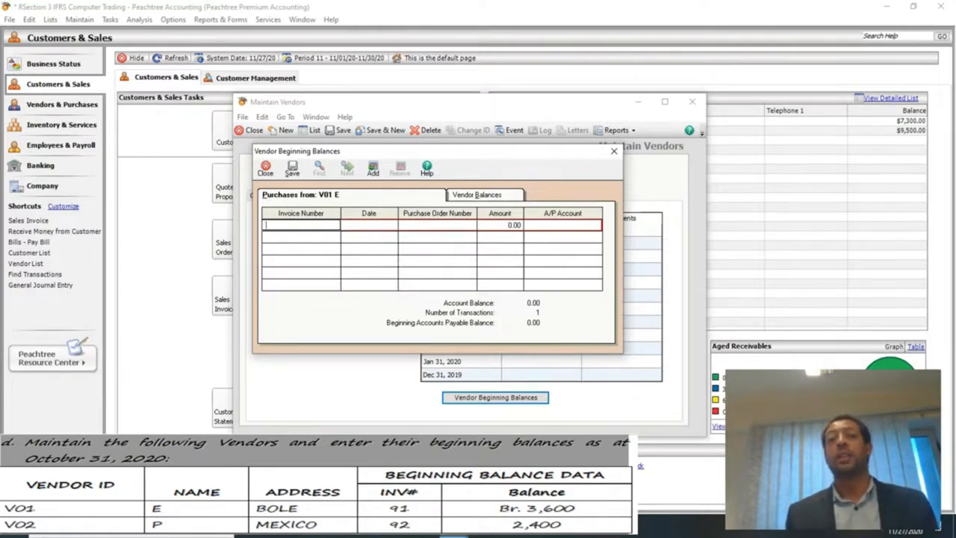
type("91")
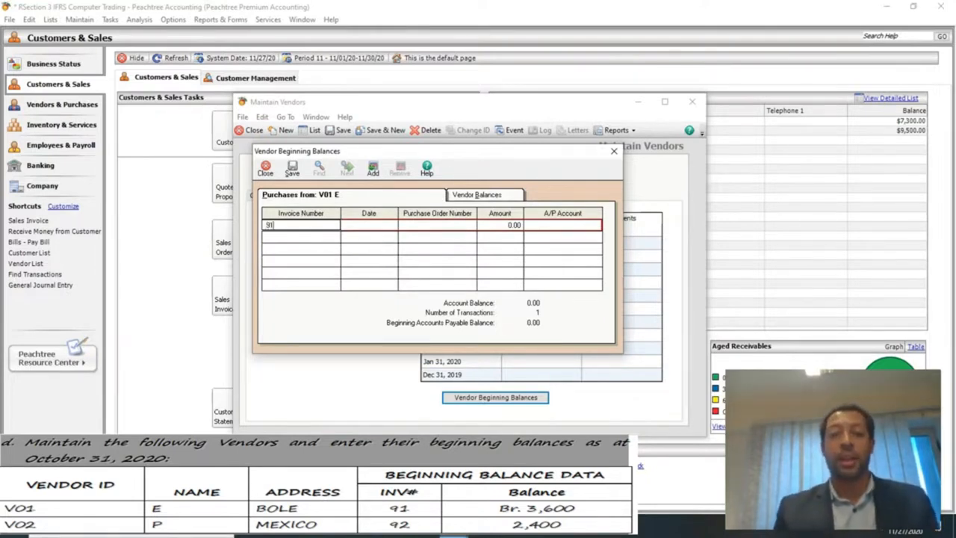
key("Tab")
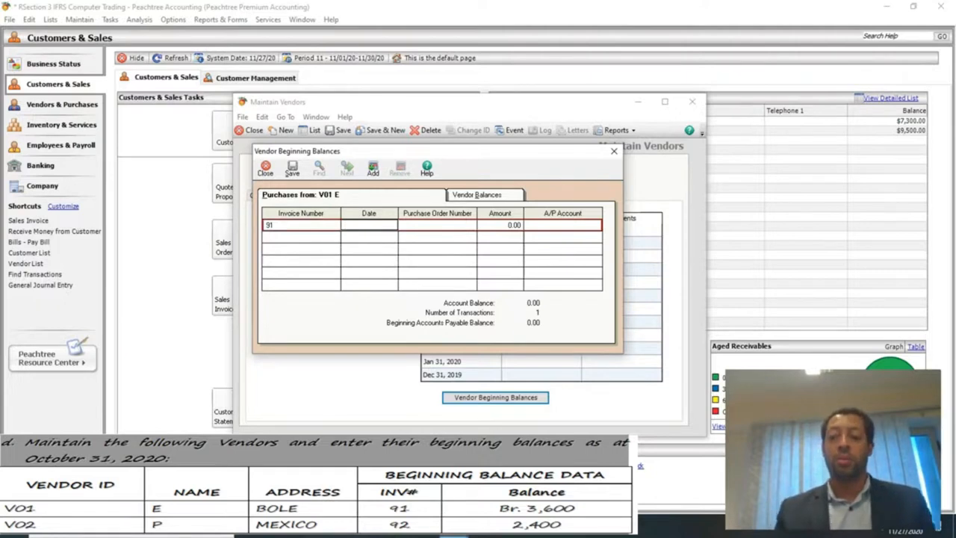
right_click(313, 225)
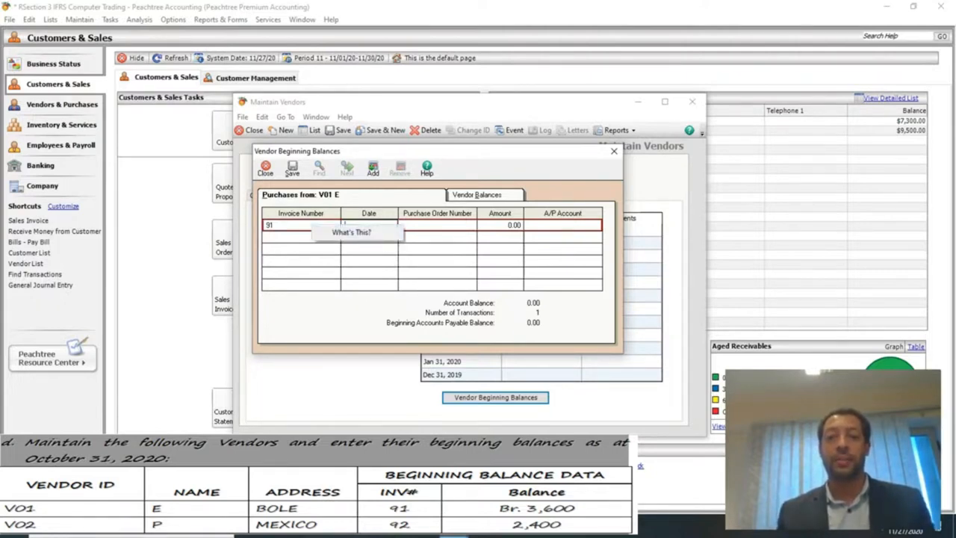
right_click(368, 224)
left_click(355, 253)
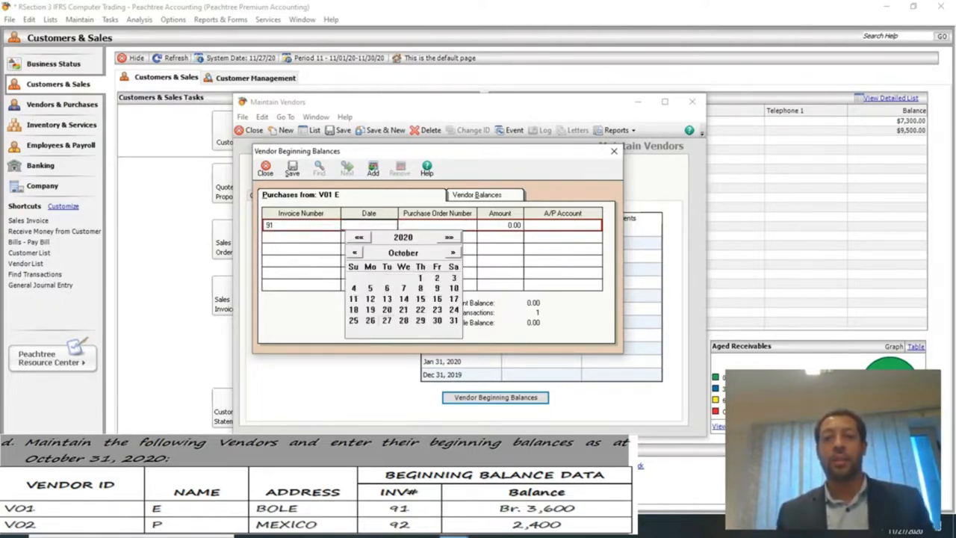
left_click(453, 320)
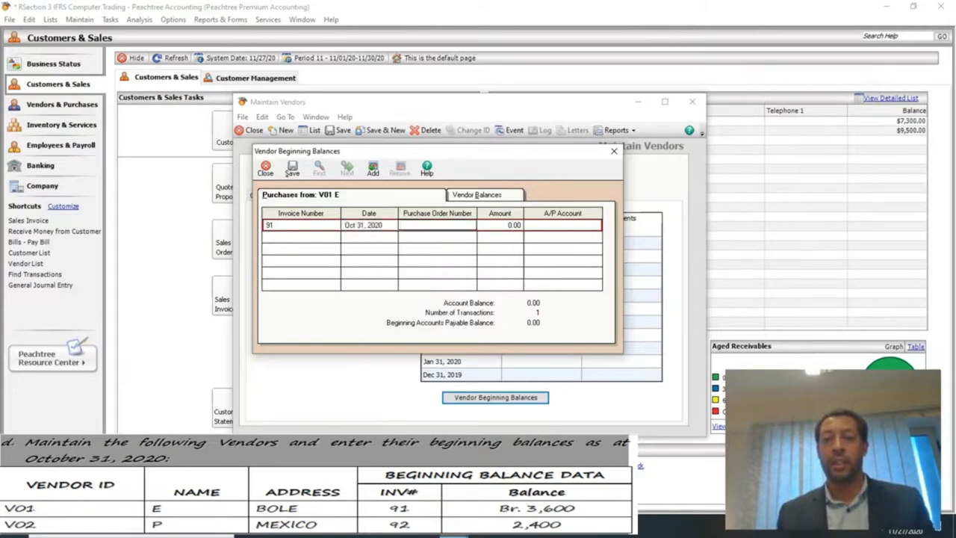
Set the invoice amount to 3,600.00 and the A/P account to 2110.
key("Tab")
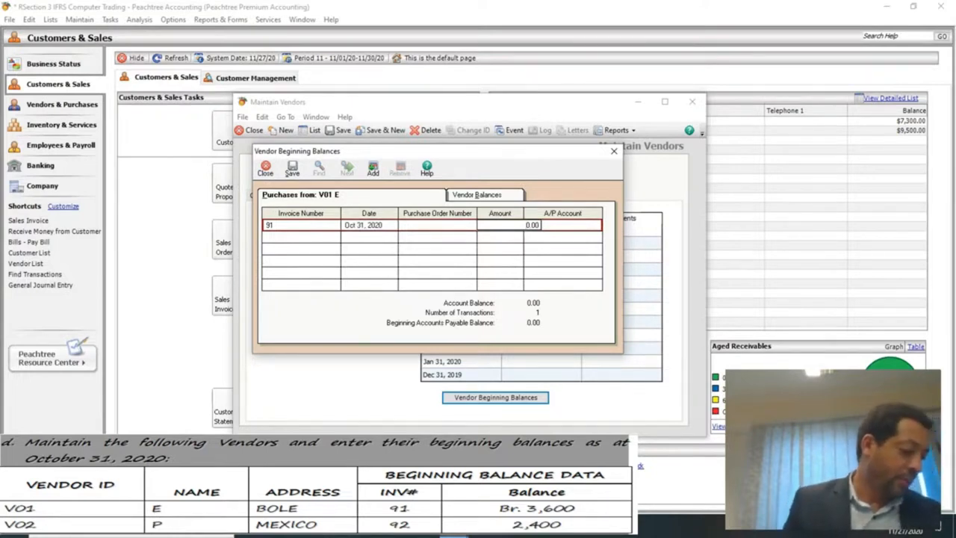
type("3600")
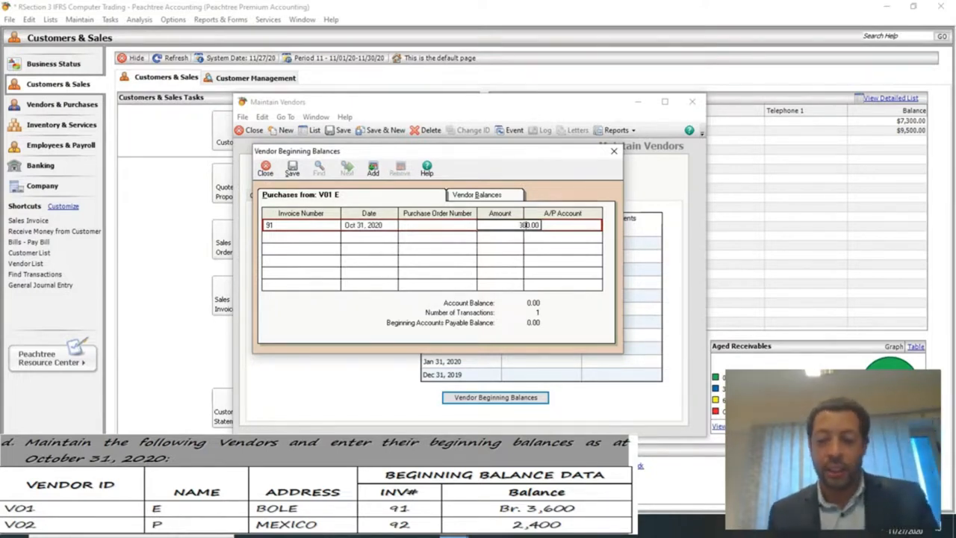
key("BackSpace")
key("Tab")
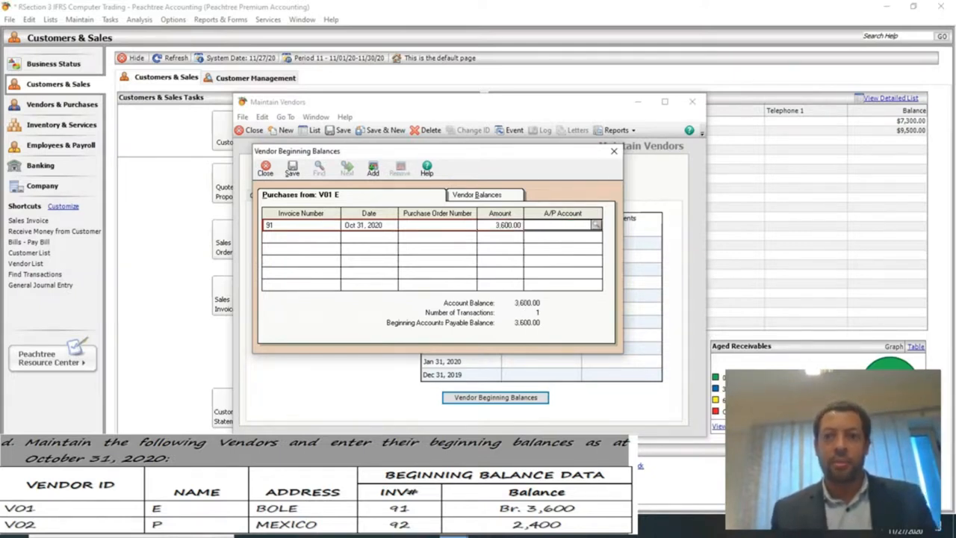
type("2100")
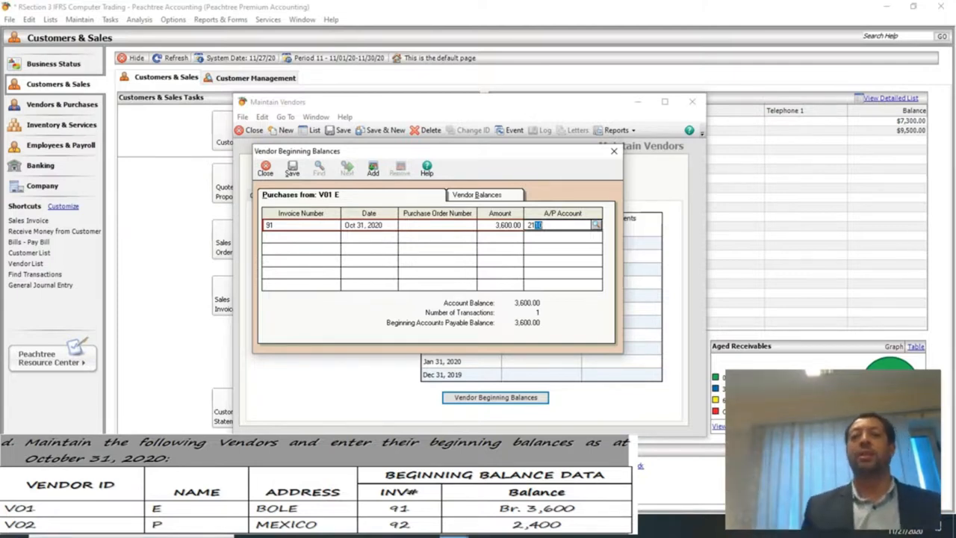
key("Tab")
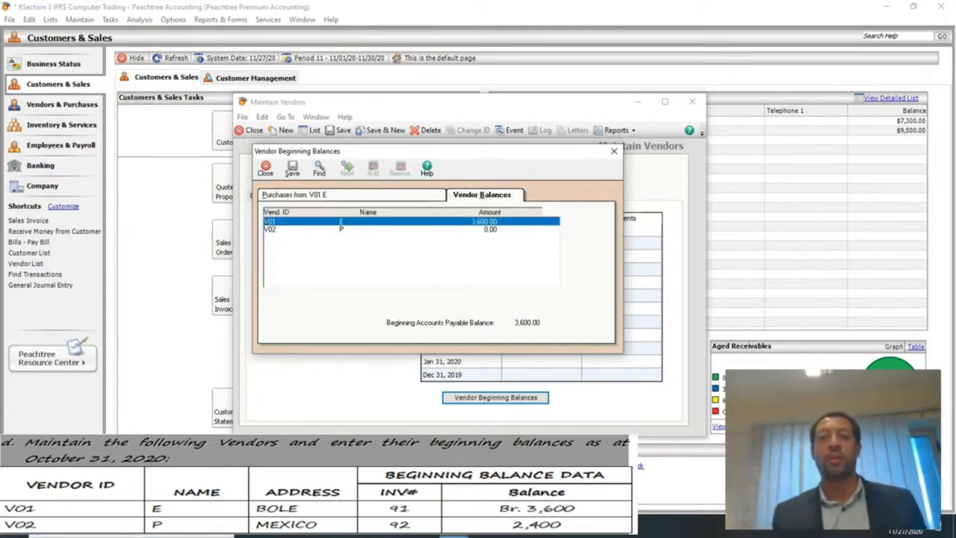
Add invoice 92 dated Oct 31, 2020 for vendor V02.
left_click(374, 229)
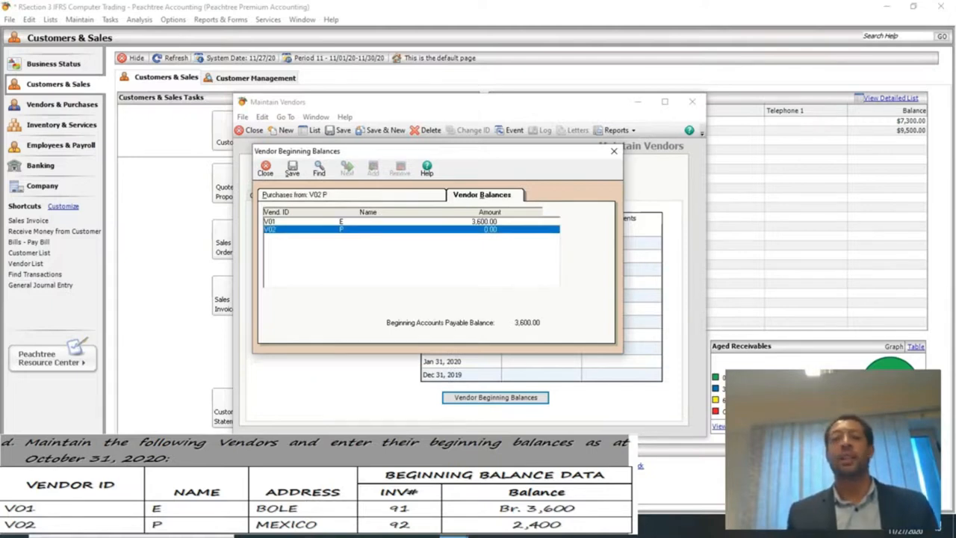
left_click(322, 195)
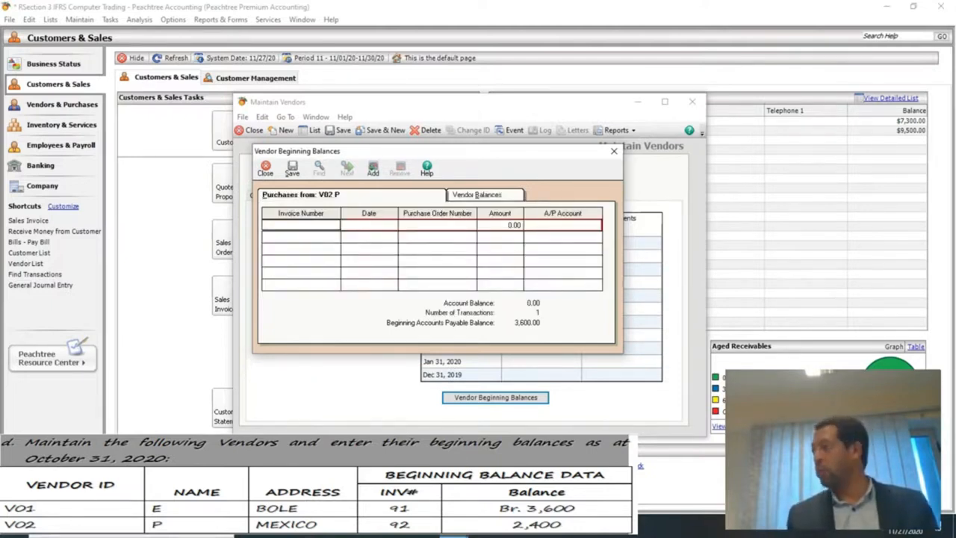
type("92")
key("Tab")
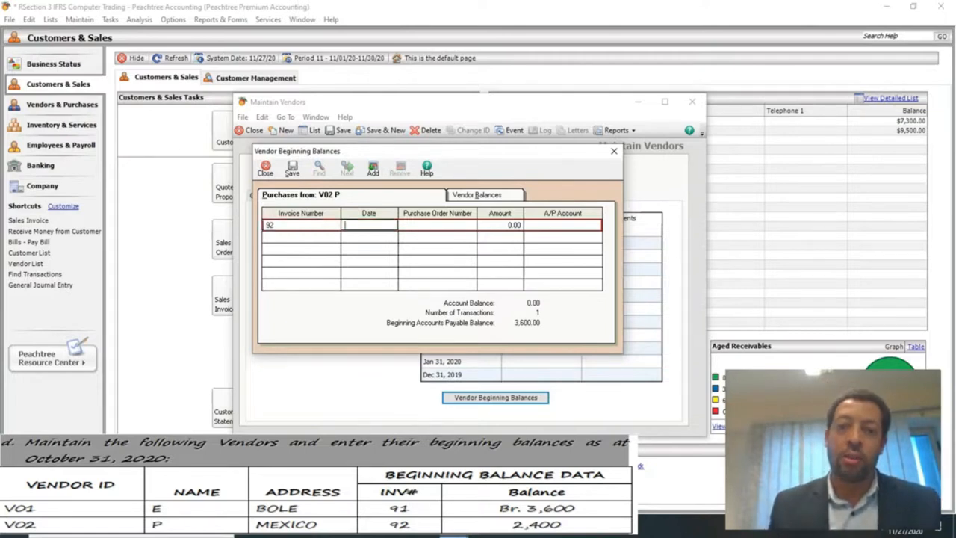
right_click(366, 222)
left_click(365, 224)
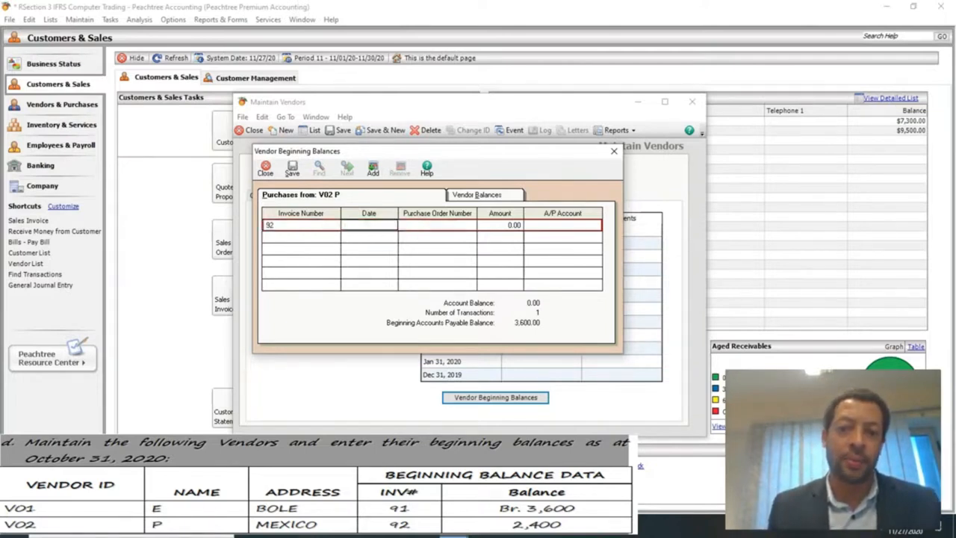
double_click(365, 224)
left_click(354, 253)
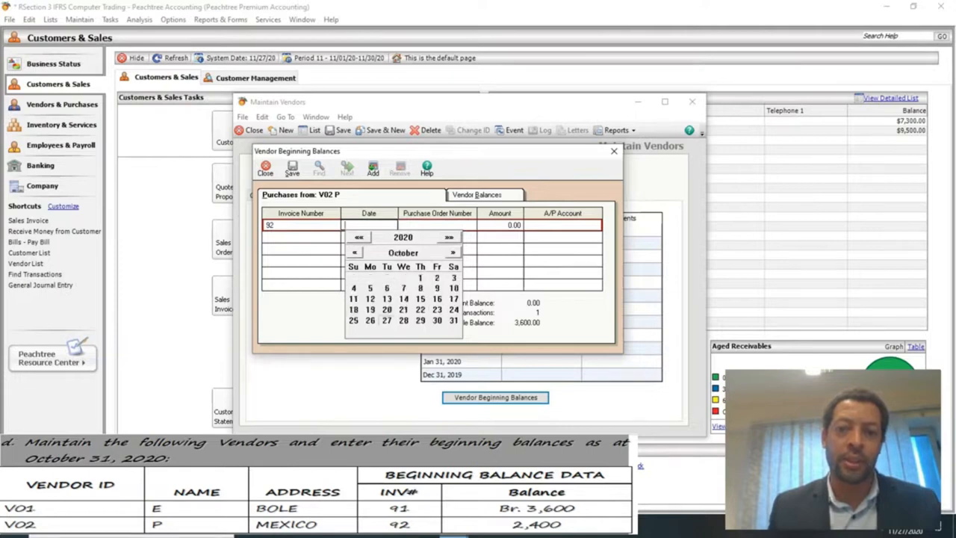
left_click(454, 320)
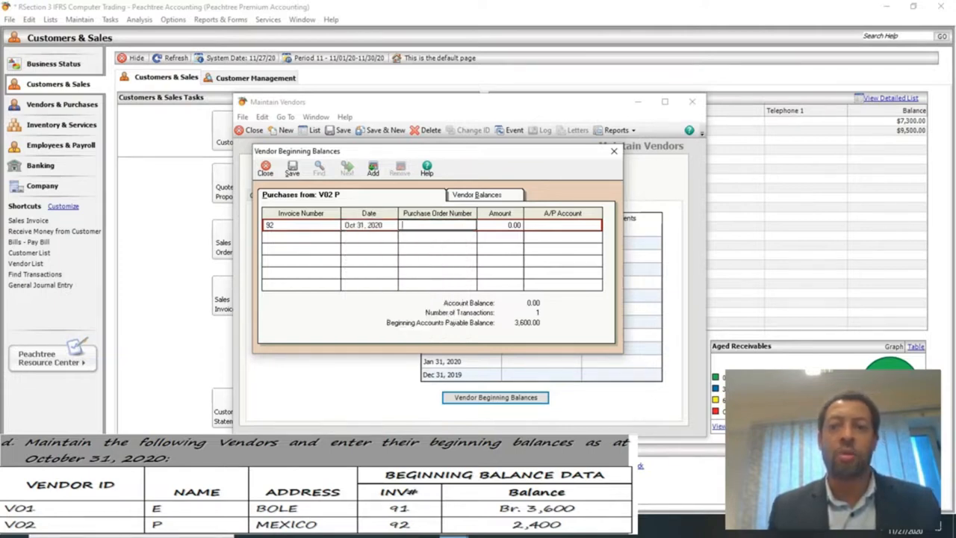
Set V02's invoice amount to 2,400.00, then save and close the beginning balances.
key("Tab")
type("2400")
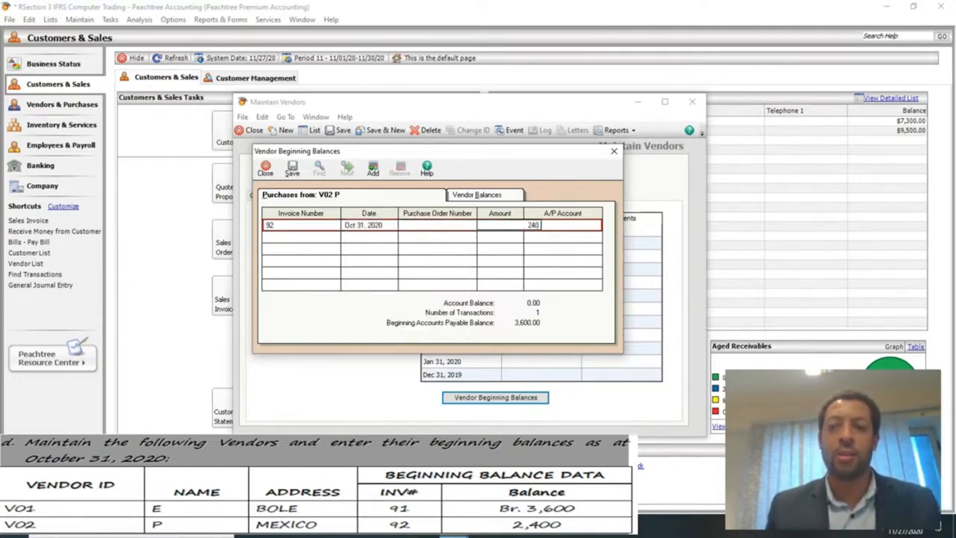
key("Tab")
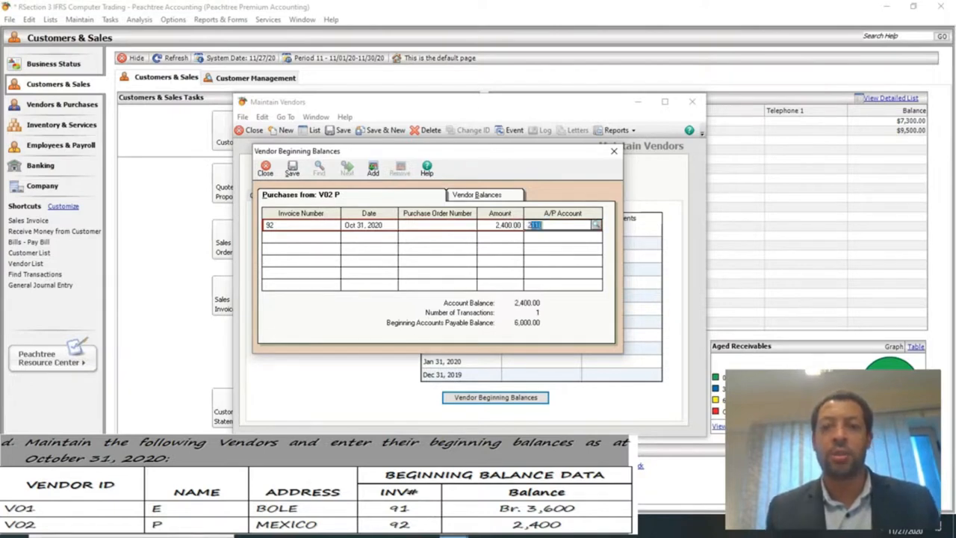
left_click(482, 195)
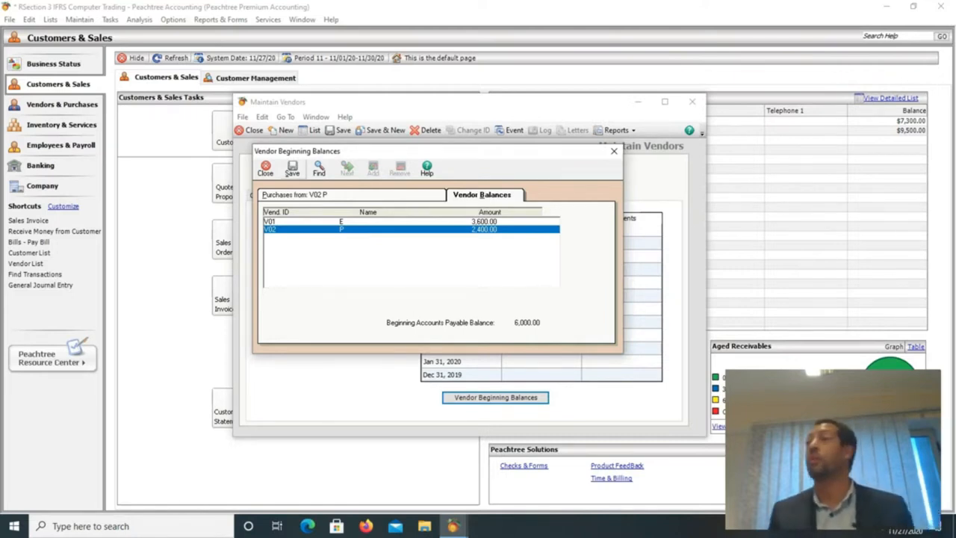
left_click(292, 168)
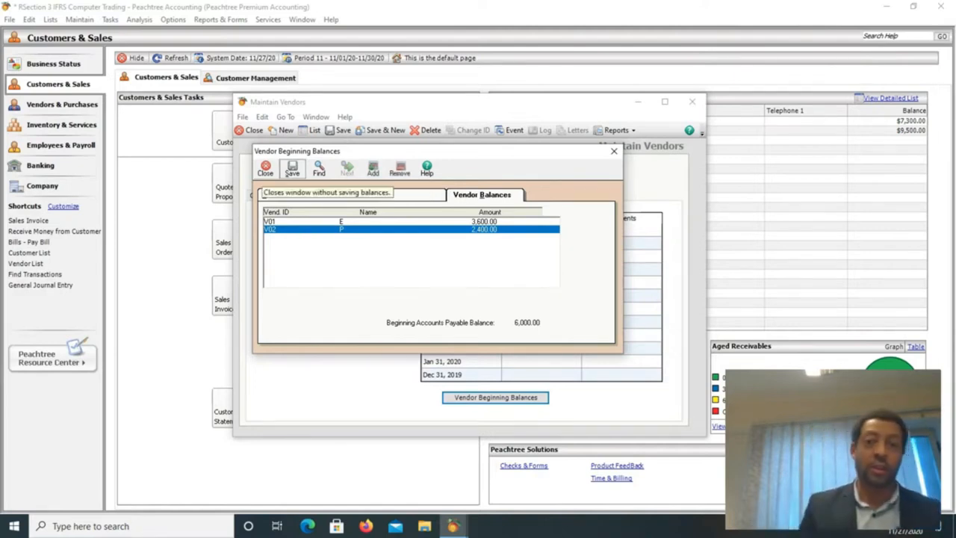
left_click(265, 170)
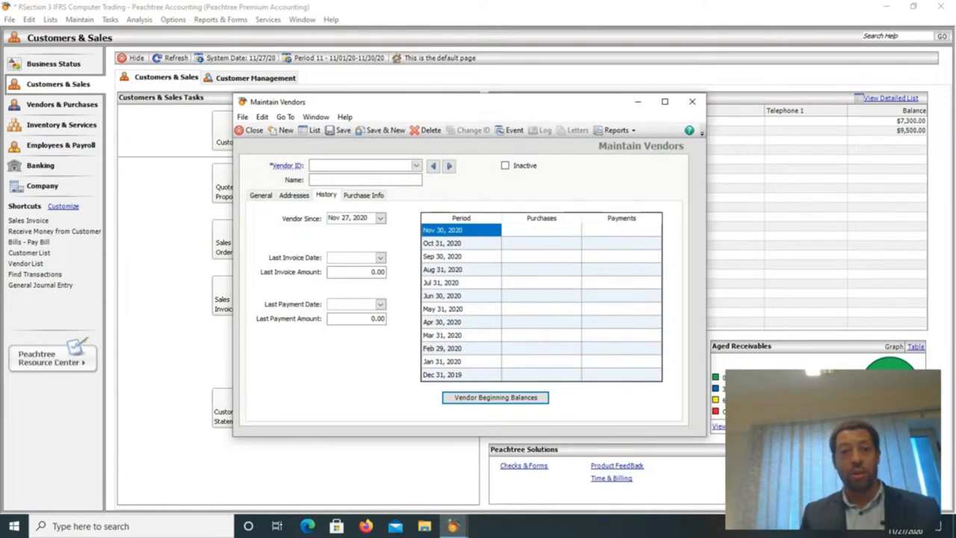
Close the Maintain Vendors window to return to Customers & Sales.
left_click(250, 130)
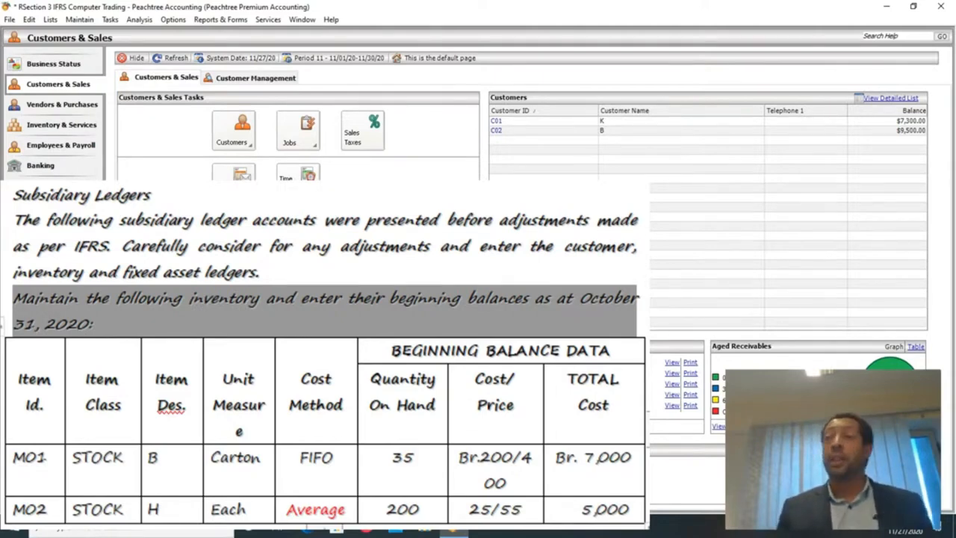
Open Maintain Inventory Items and enter Item ID M01.
left_click(79, 19)
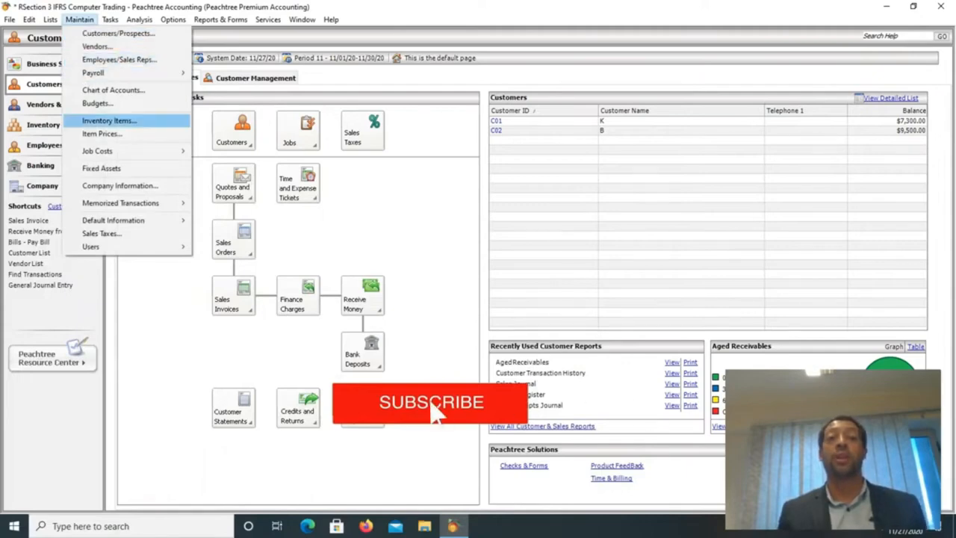
left_click(110, 121)
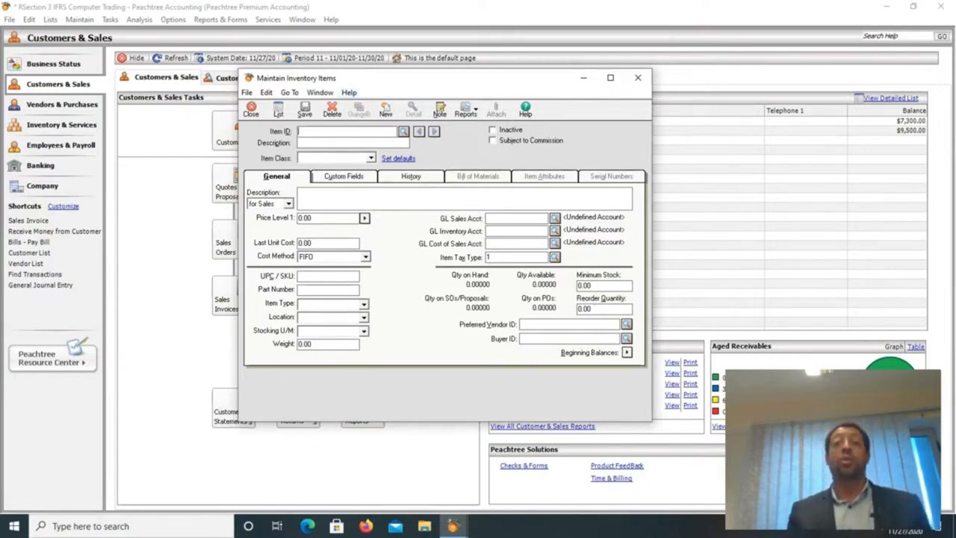
type("M")
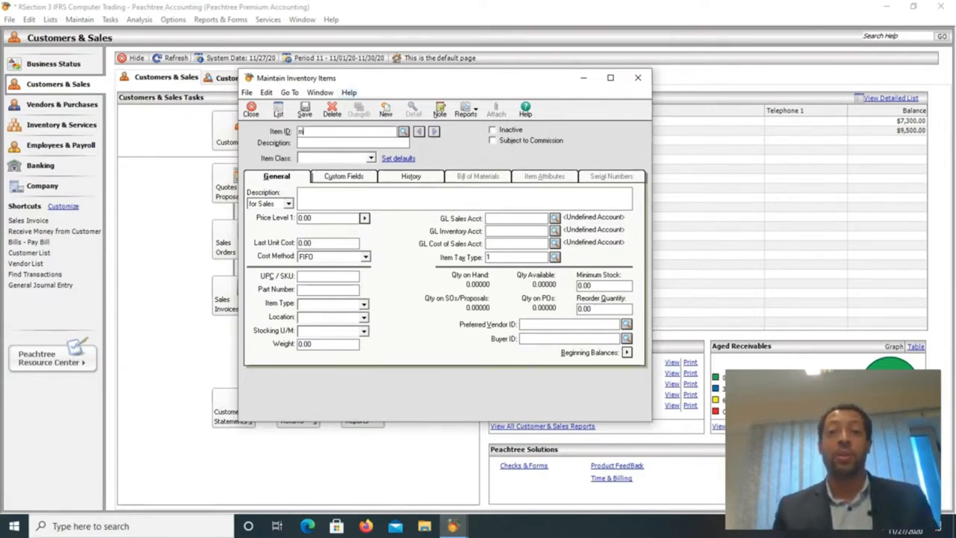
type("01")
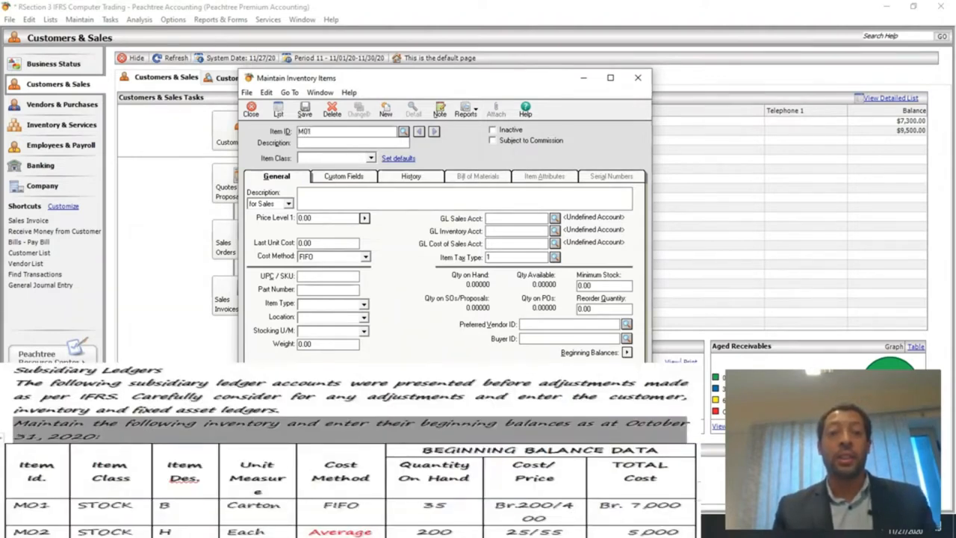
key("Tab")
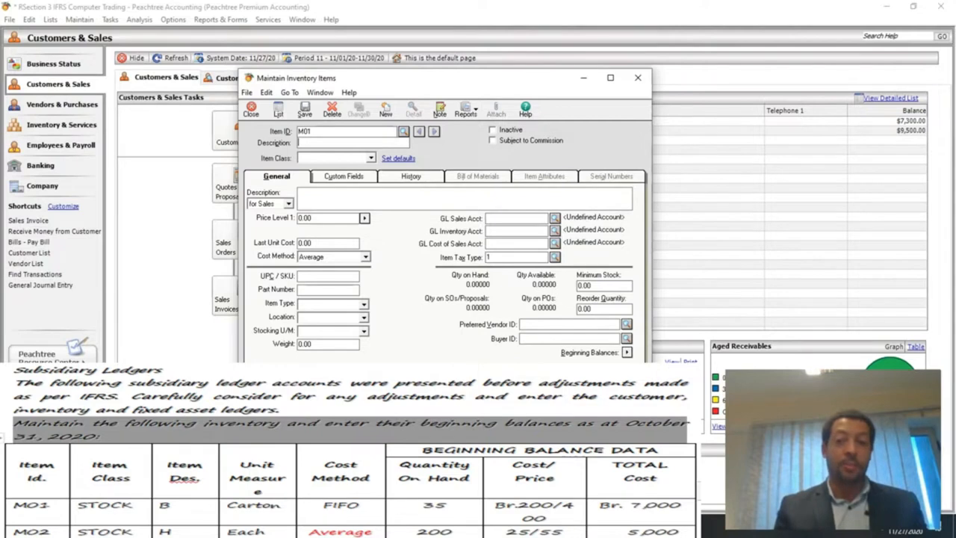
Give item M01 description B and the Stock item class.
type("B")
key("Tab")
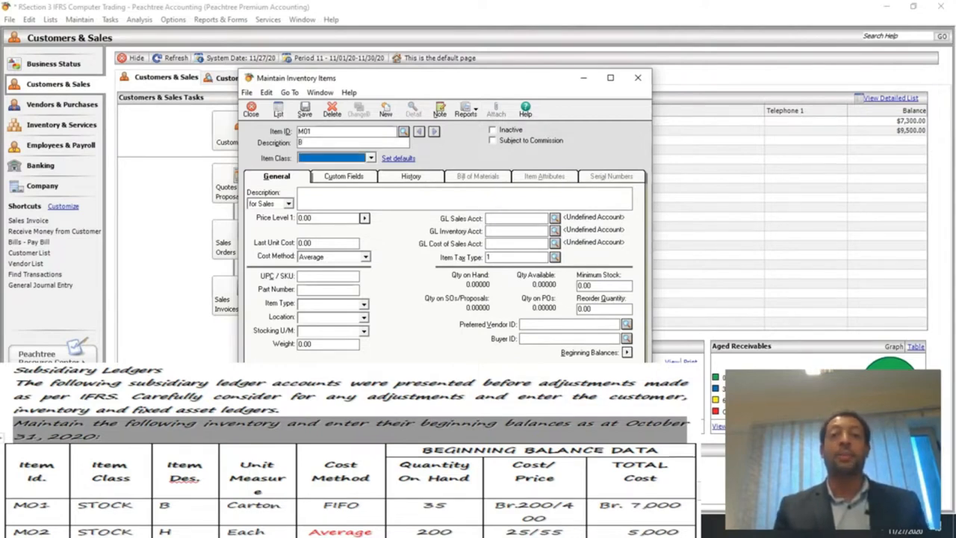
left_click(372, 157)
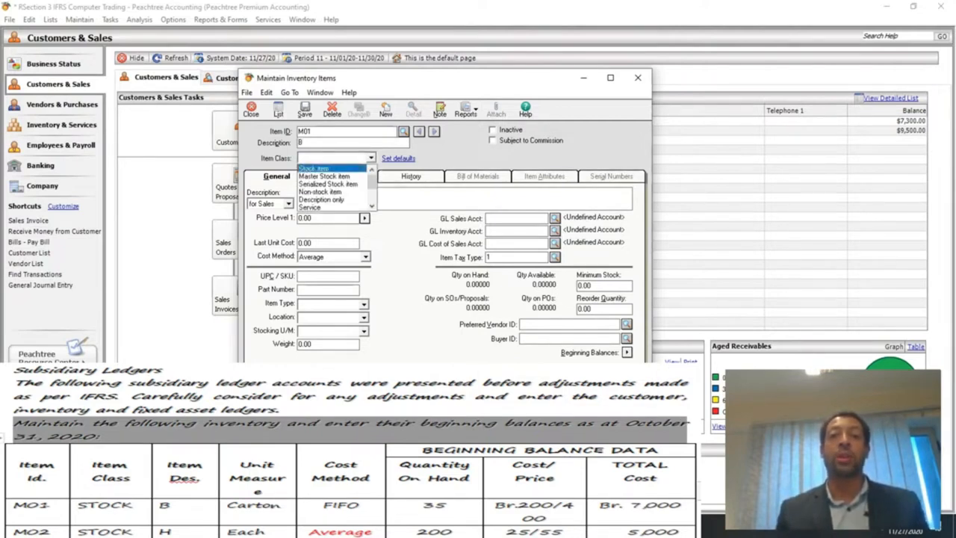
left_click(316, 168)
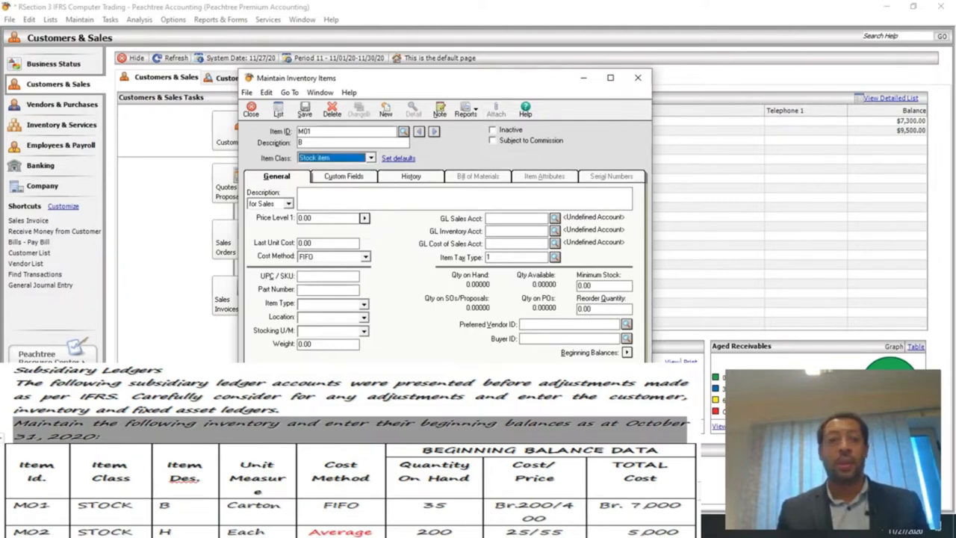
Set M01's Price Level 1 to 400.00, last unit cost 200, stocking unit CARTON.
left_click(316, 218)
key("BackSpace")
key("BackSpace")
key("BackSpace")
key("BackSpace")
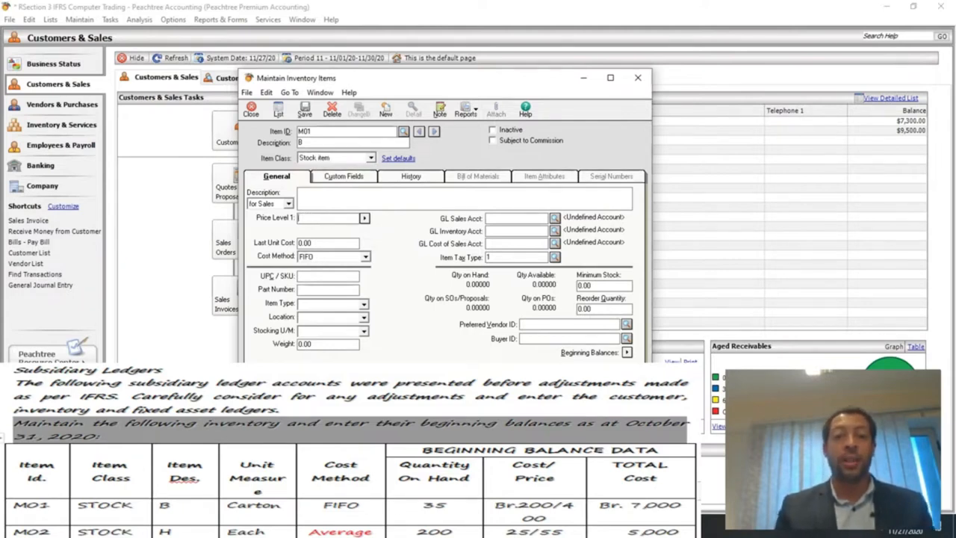
type("400.00")
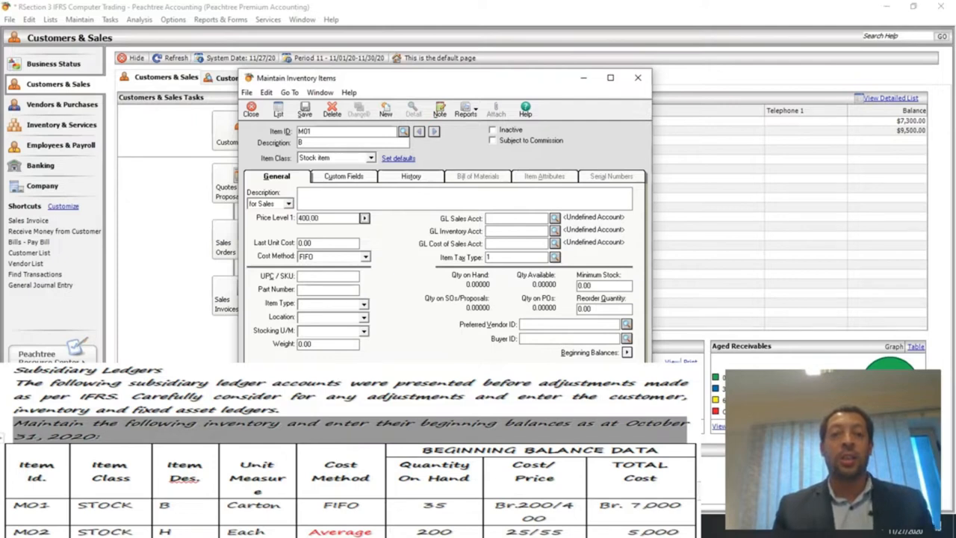
key("Tab")
type("200")
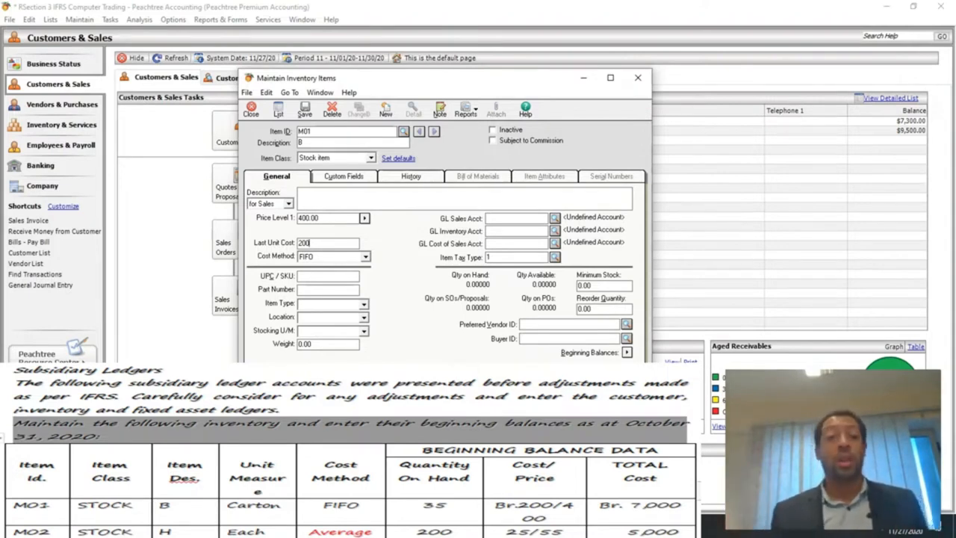
left_click(329, 331)
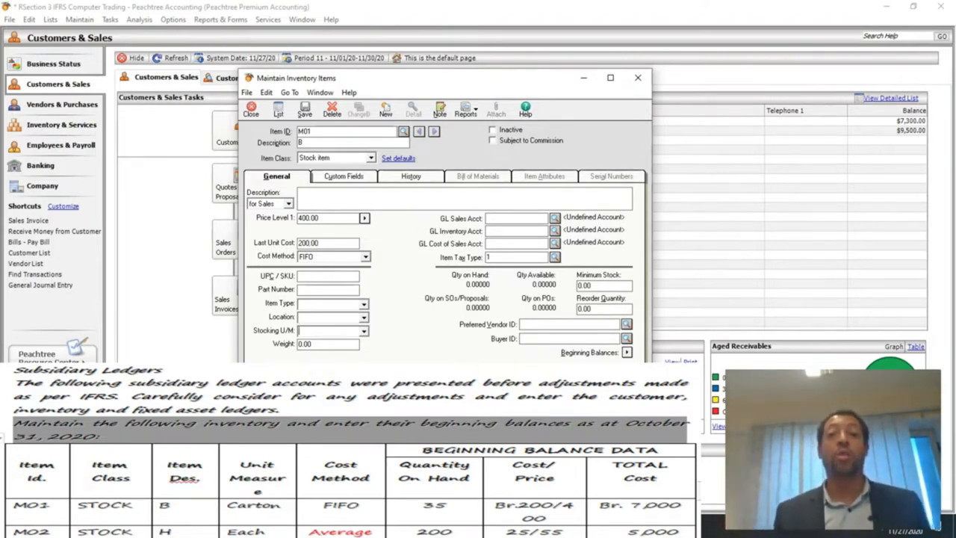
type("CARTON")
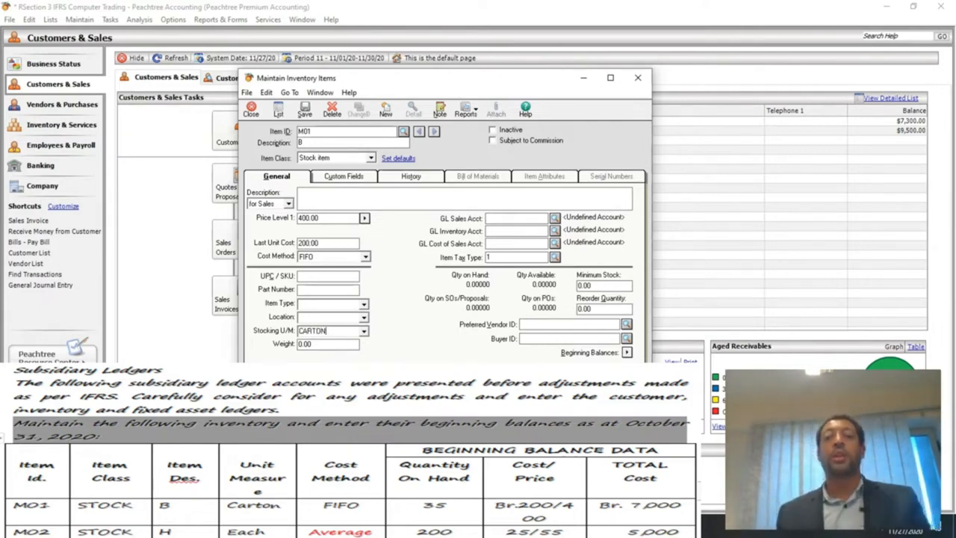
left_click(515, 219)
Enter M01's GL accounts: sales 4110, inventory 1150, cost of sales 5110.
type("4100")
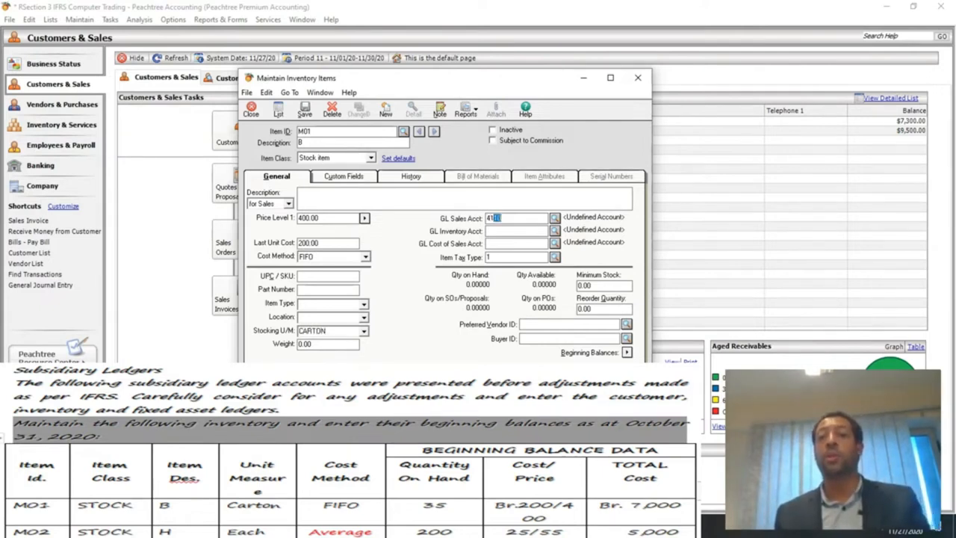
key("Tab")
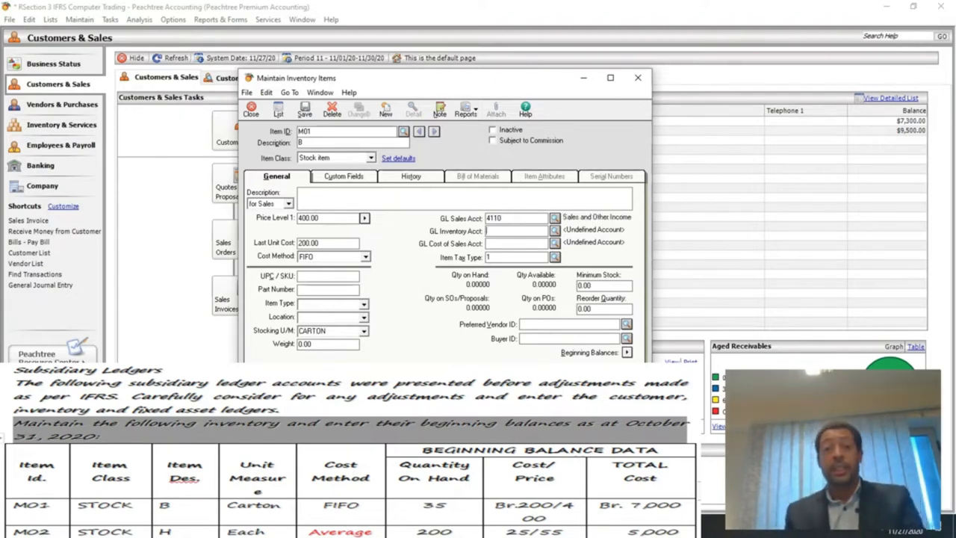
type("1150")
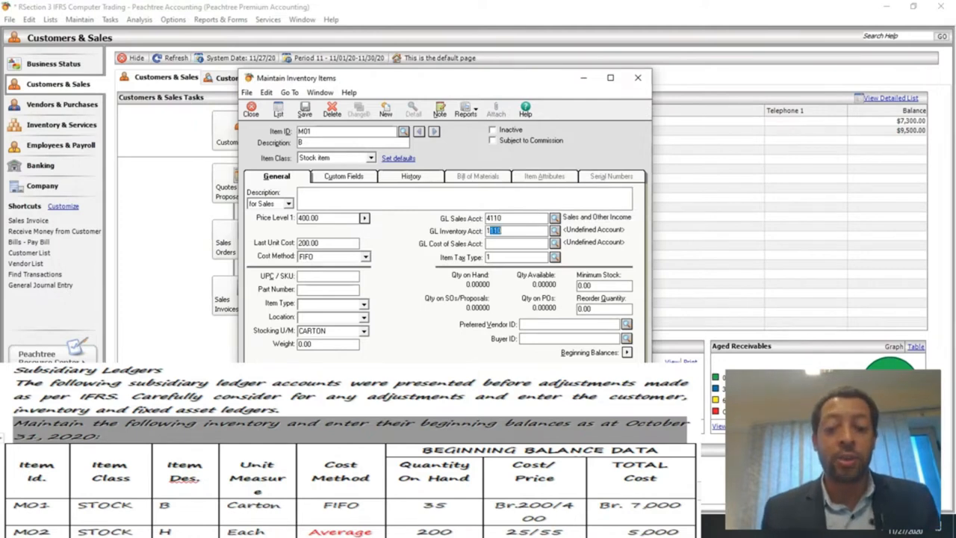
key("Tab")
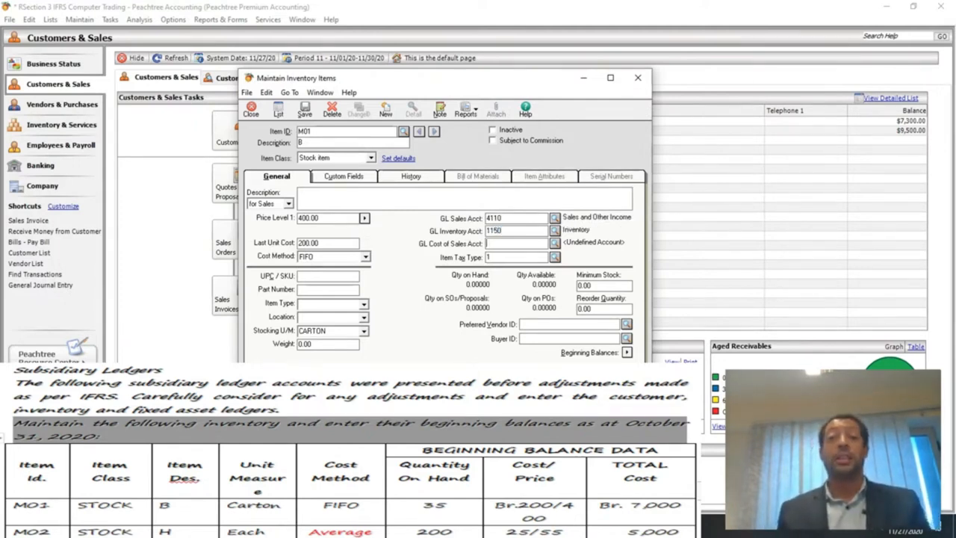
type("511")
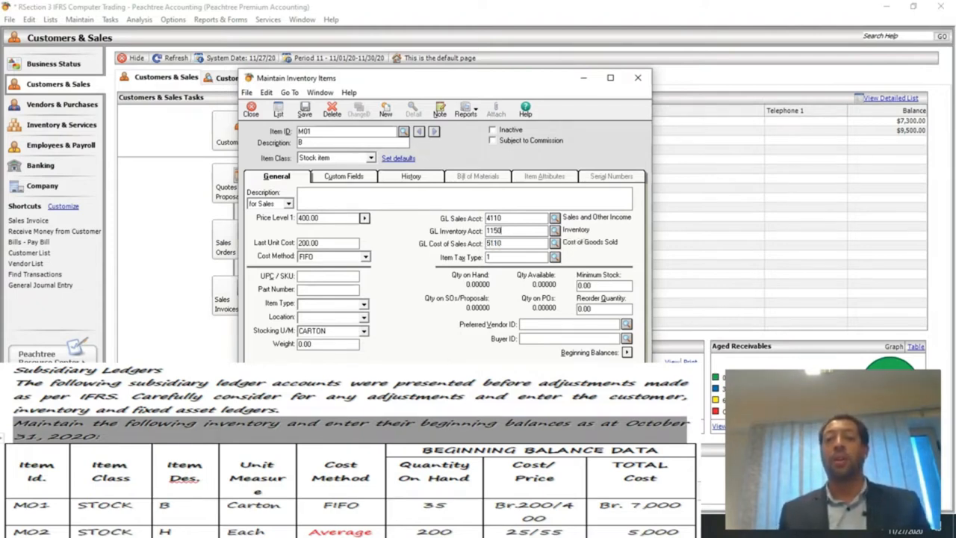
type("0")
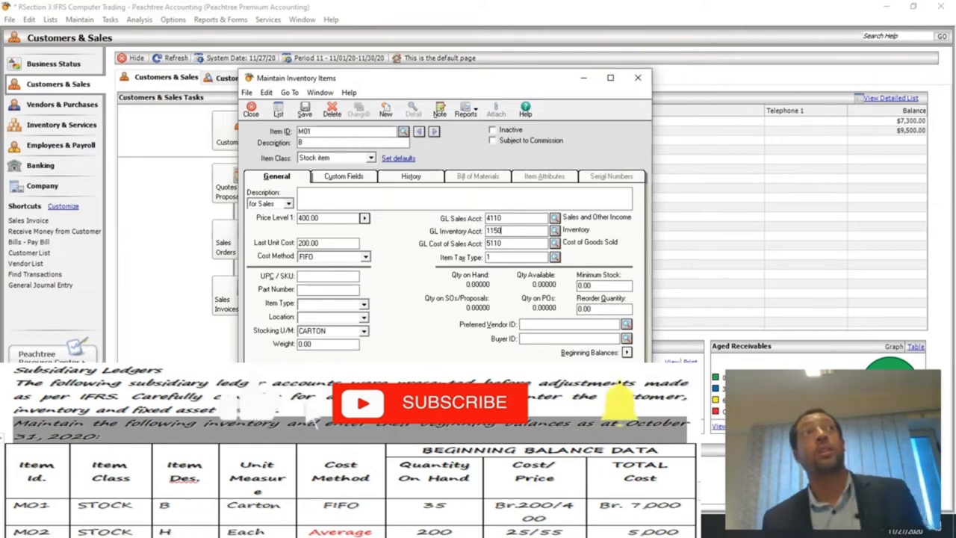
left_click(371, 159)
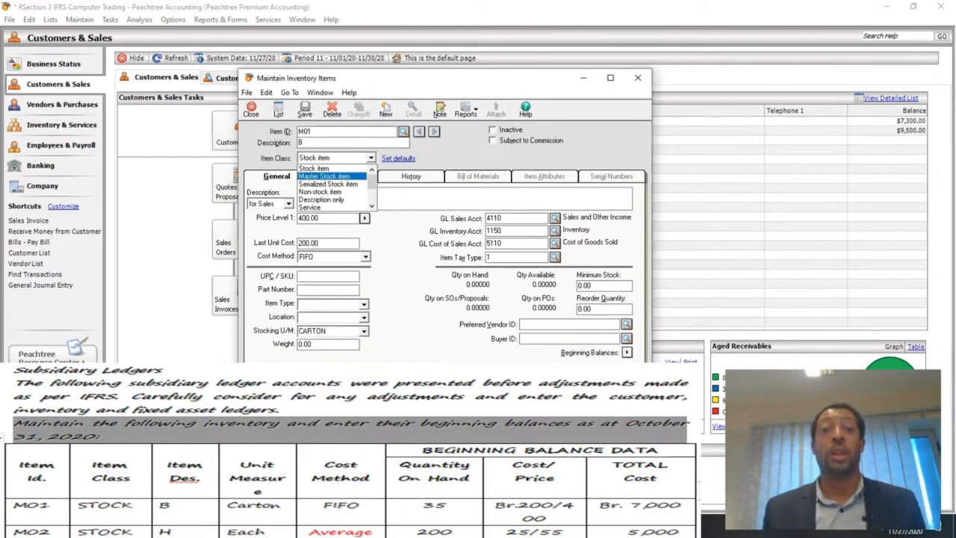
Keep M01 as a Stock item and enter 200 as its last unit cost.
key("Return")
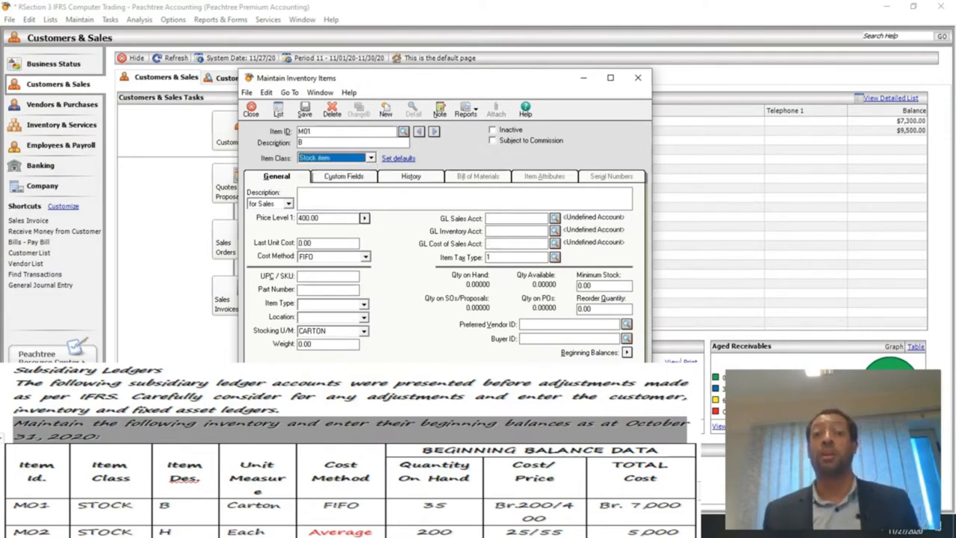
left_click(320, 219)
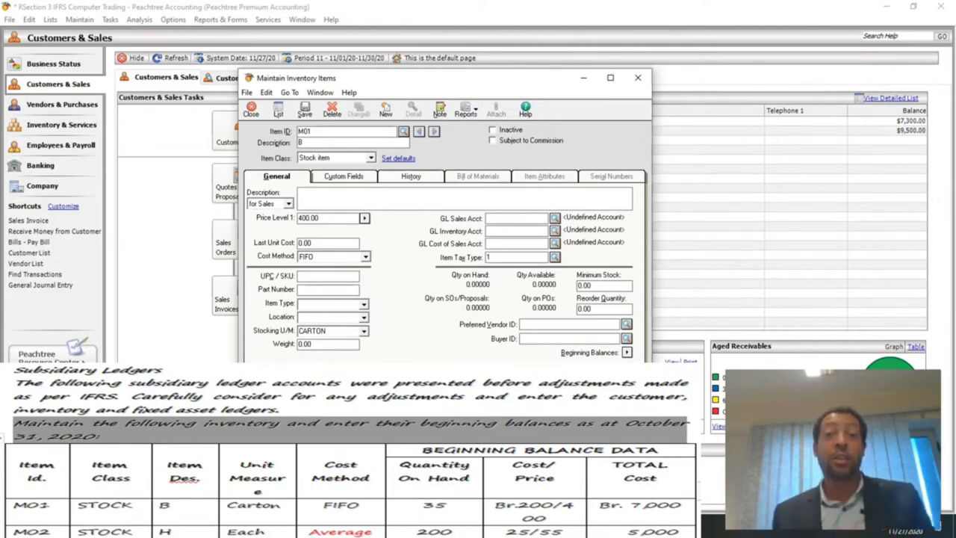
left_click(313, 243)
key("BackSpace")
key("BackSpace")
key("BackSpace")
key("BackSpace")
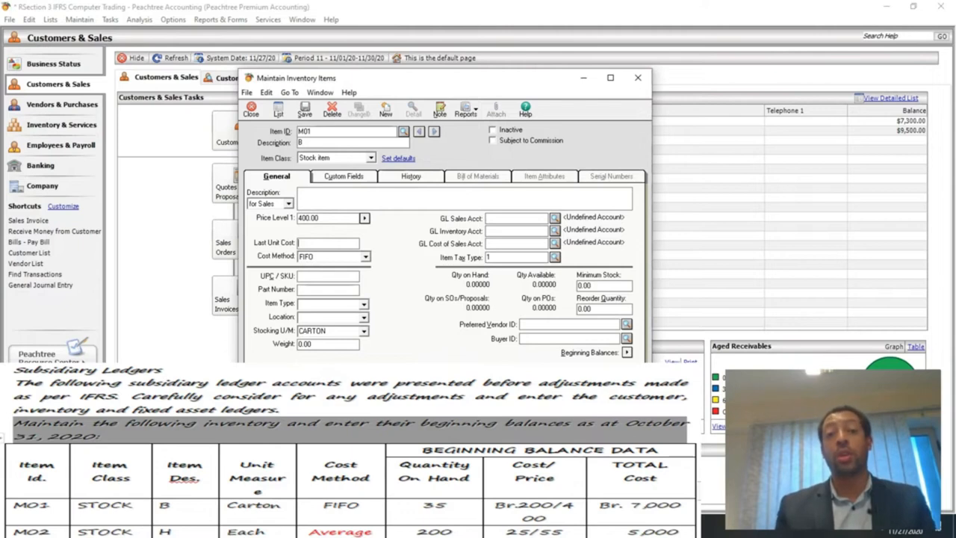
type("200")
left_click(314, 331)
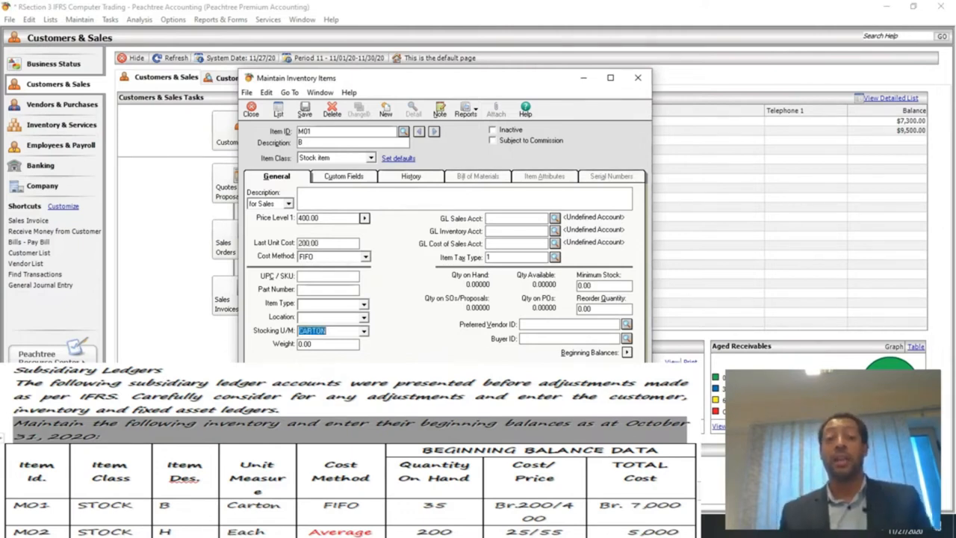
key("Tab")
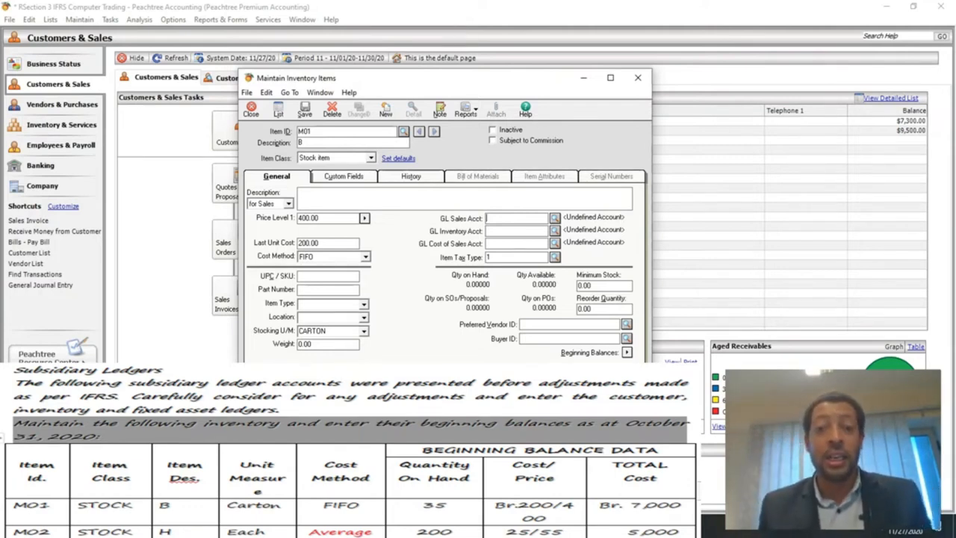
Assign GL Sales 4110, GL Inventory 1150 and GL Cost of Sales 5110, then save M01.
type("4110")
key("Tab")
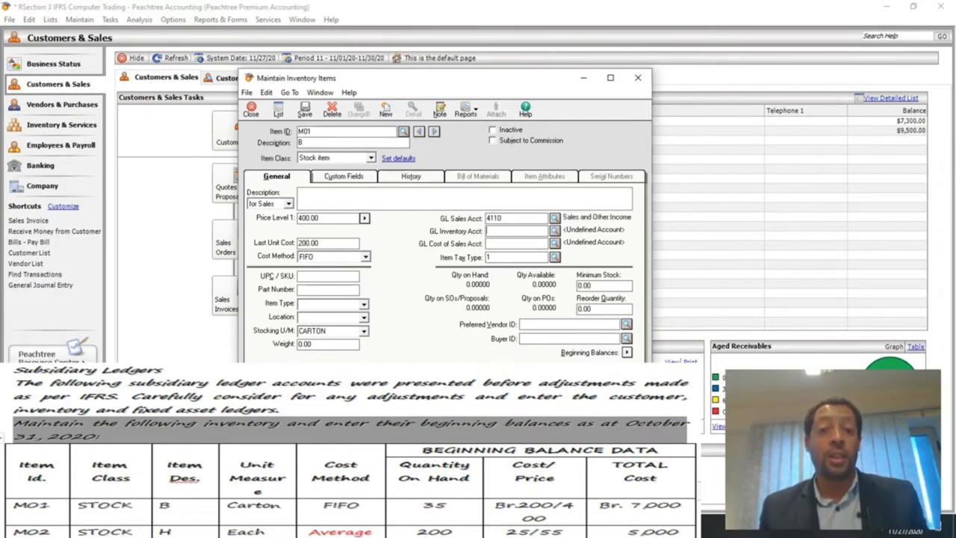
type("1150")
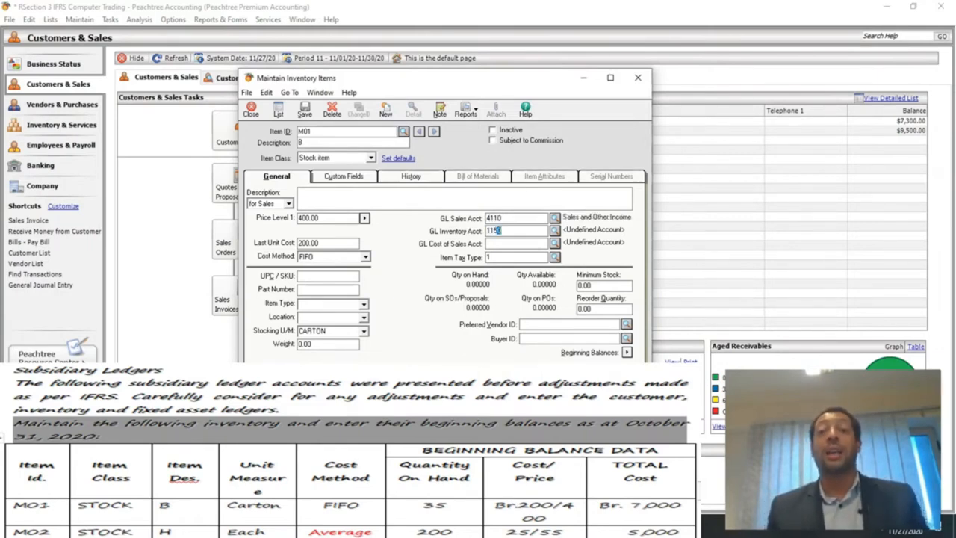
key("Tab")
type("51")
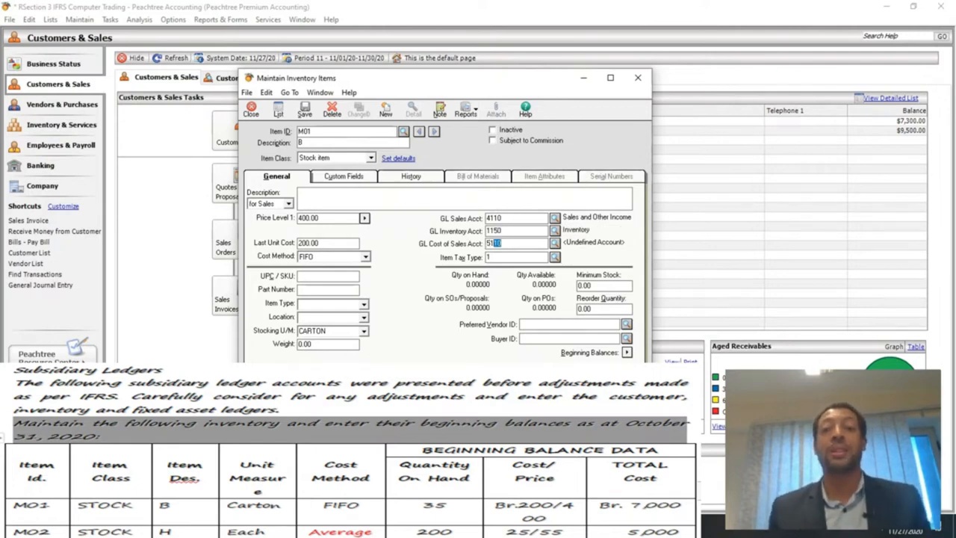
key("Tab")
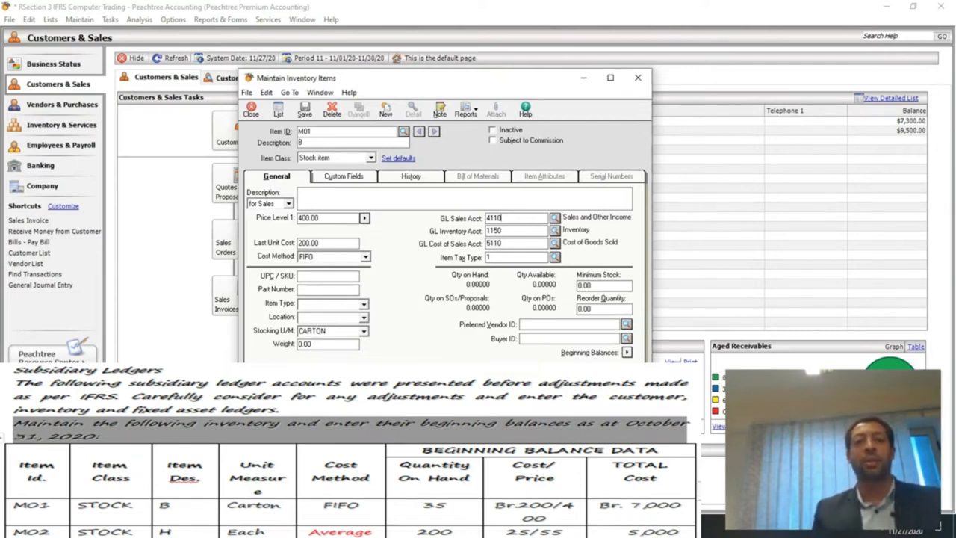
left_click(305, 110)
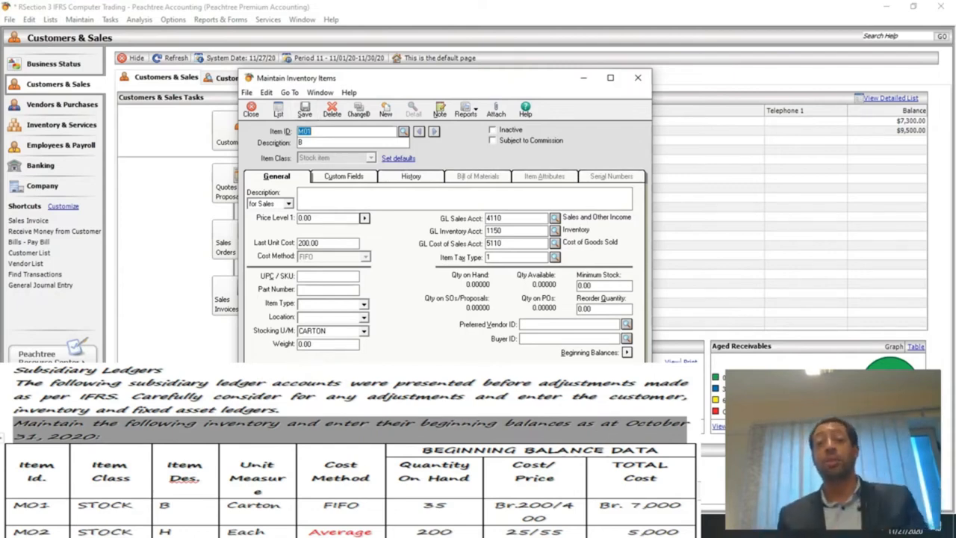
Create item M02 with description H, price 55.00 and last unit cost 25.00.
type("M02")
key("Tab")
type("H")
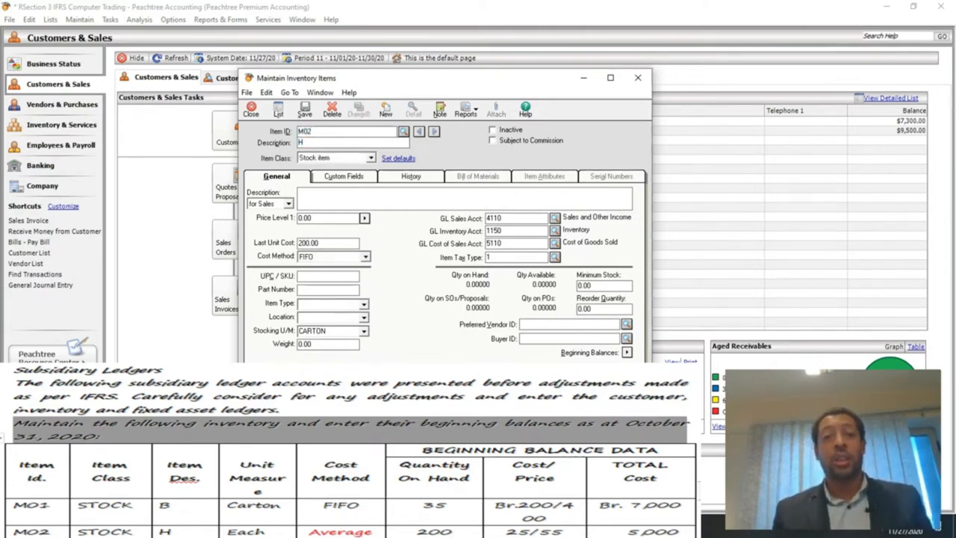
type("55")
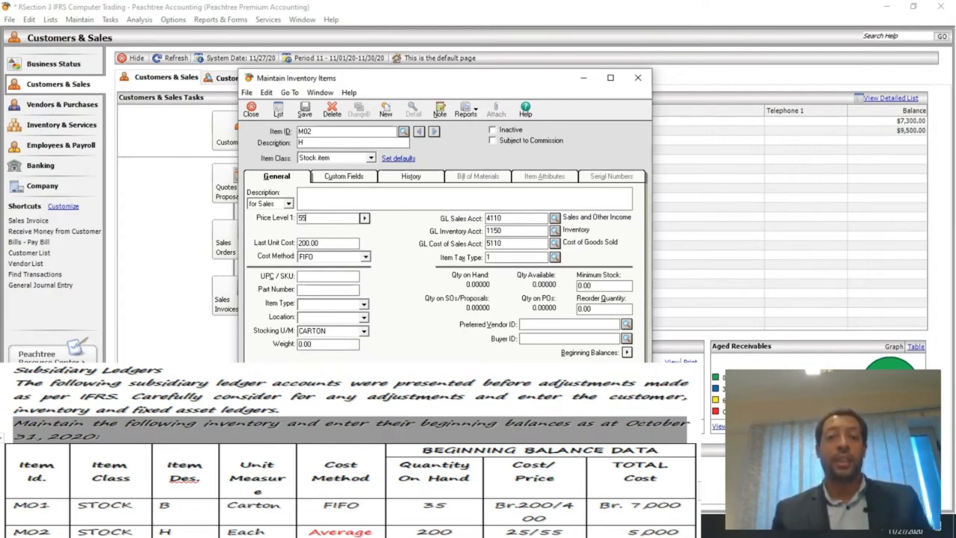
key("Tab")
key("BackSpace")
key("BackSpace")
key("BackSpace")
key("BackSpace")
key("BackSpace")
key("BackSpace")
type("25")
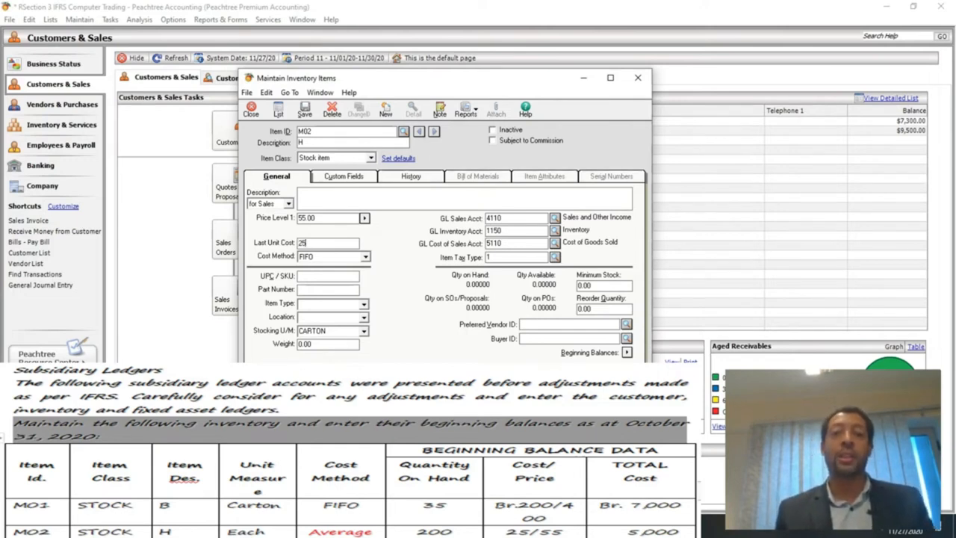
Set M02 to Average costing with stocking unit EACH, and save it.
left_click(365, 256)
left_click(314, 282)
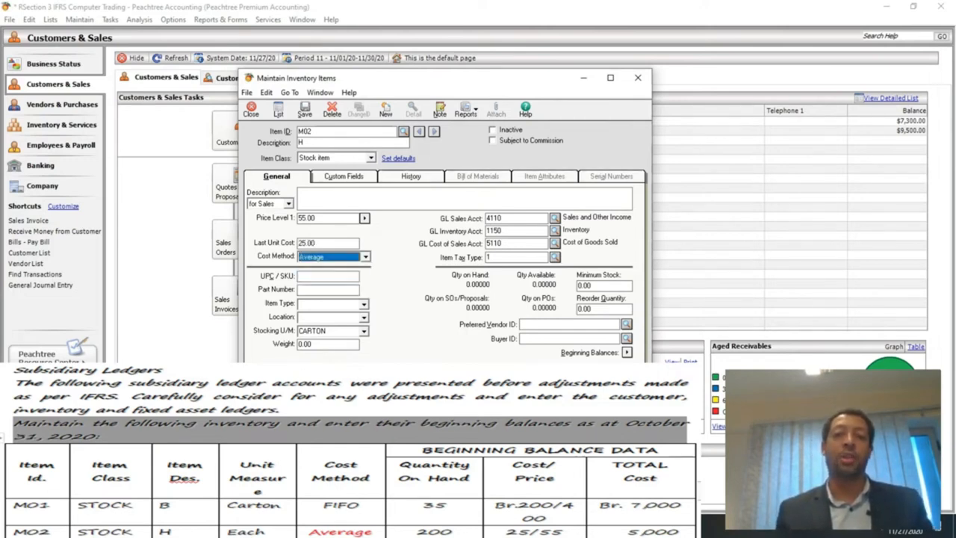
double_click(312, 331)
type("EAC")
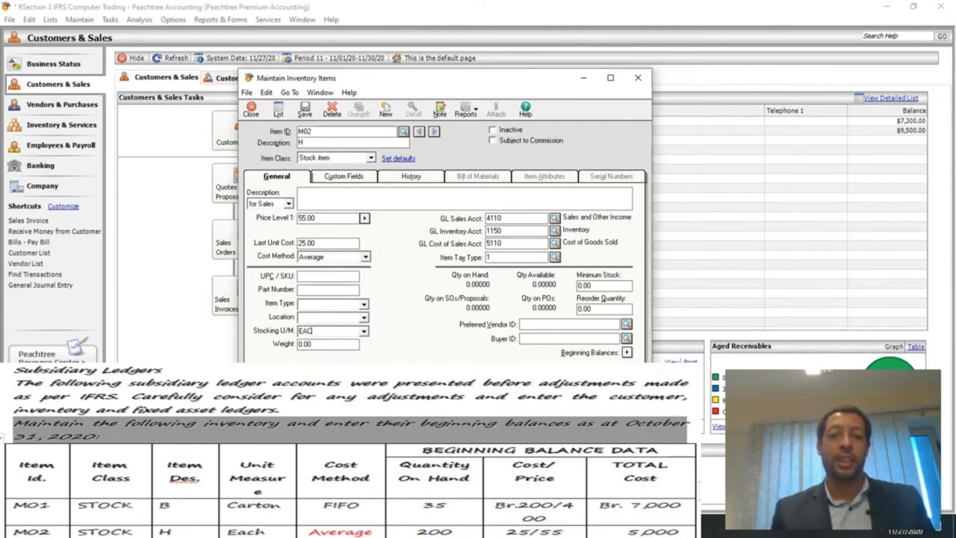
type("H")
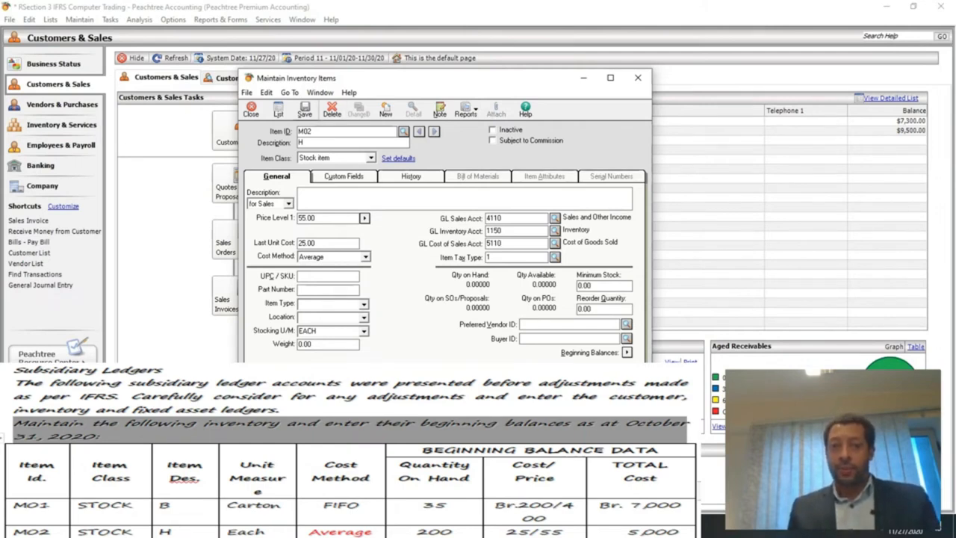
left_click(305, 110)
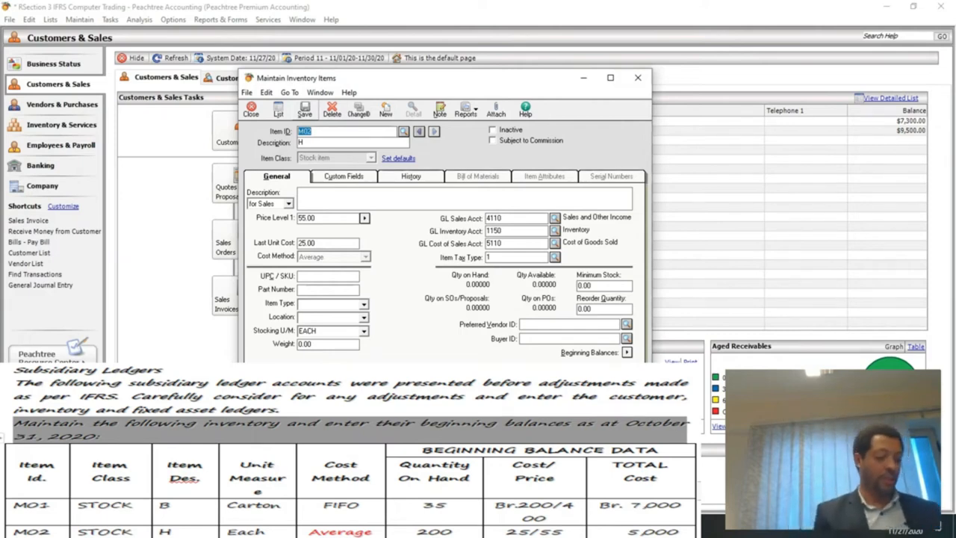
Open M01 from the item list, change Price Level 1 to 400.00 and save.
left_click(279, 110)
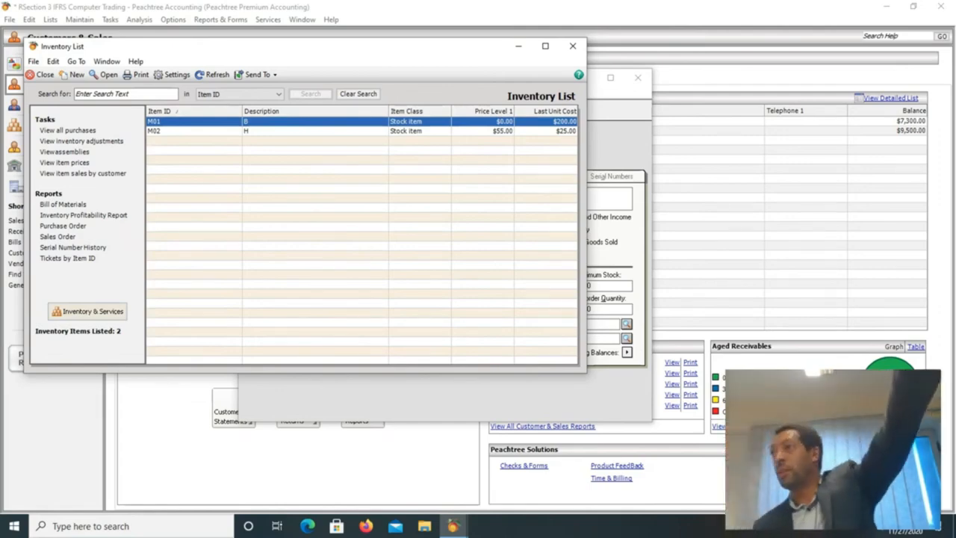
double_click(194, 121)
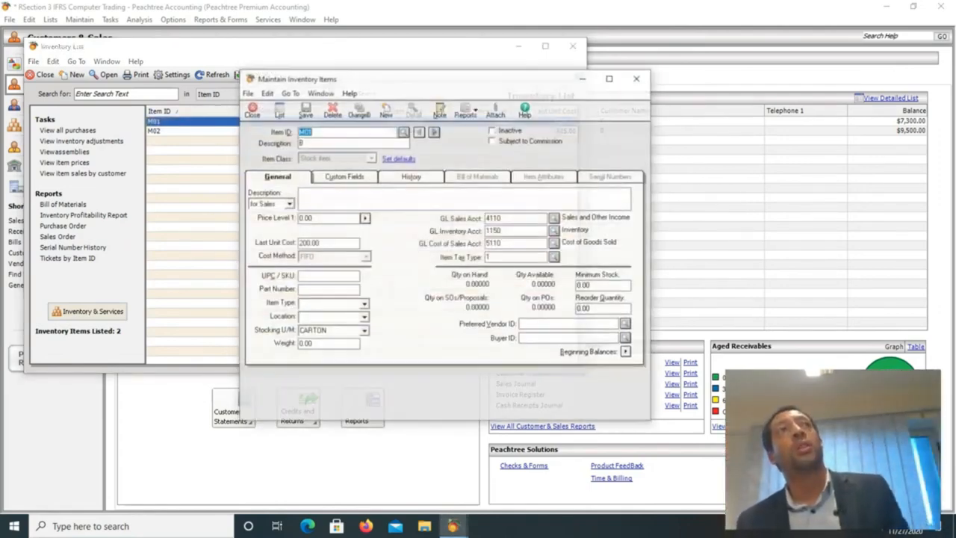
left_click_drag(313, 218, 297, 218)
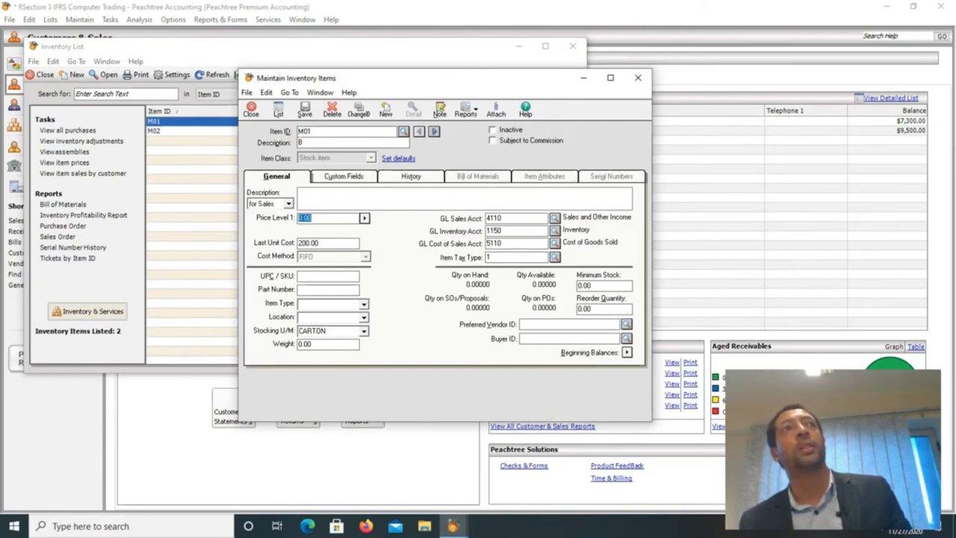
type("400")
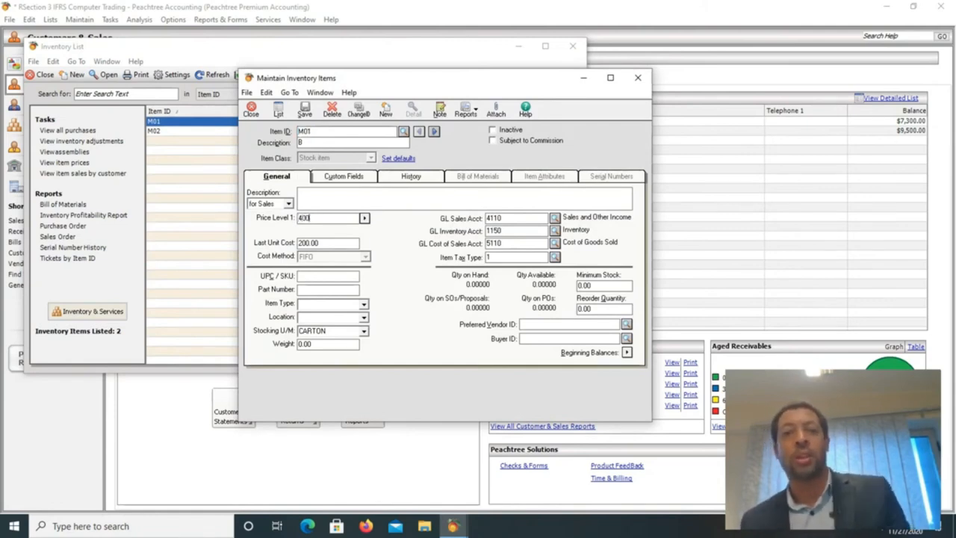
left_click(308, 243)
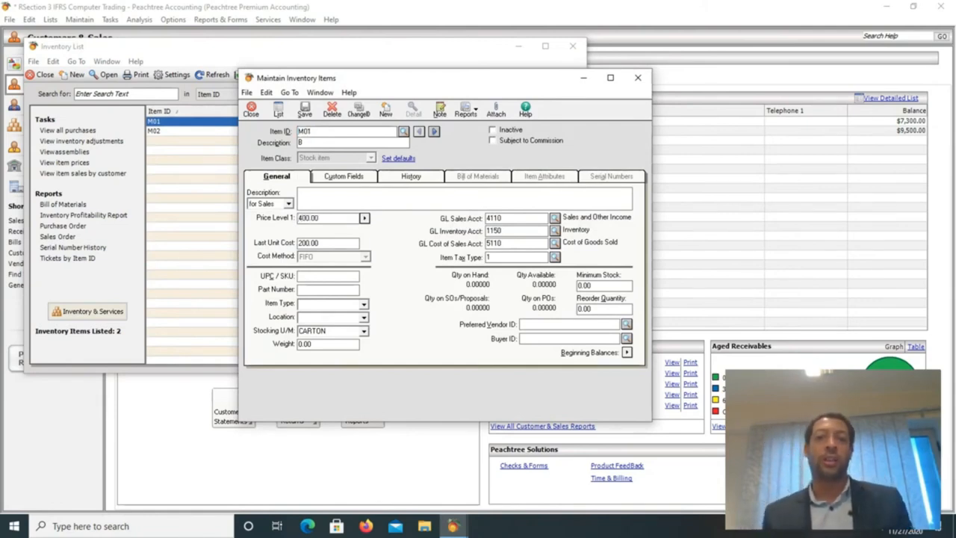
left_click(305, 110)
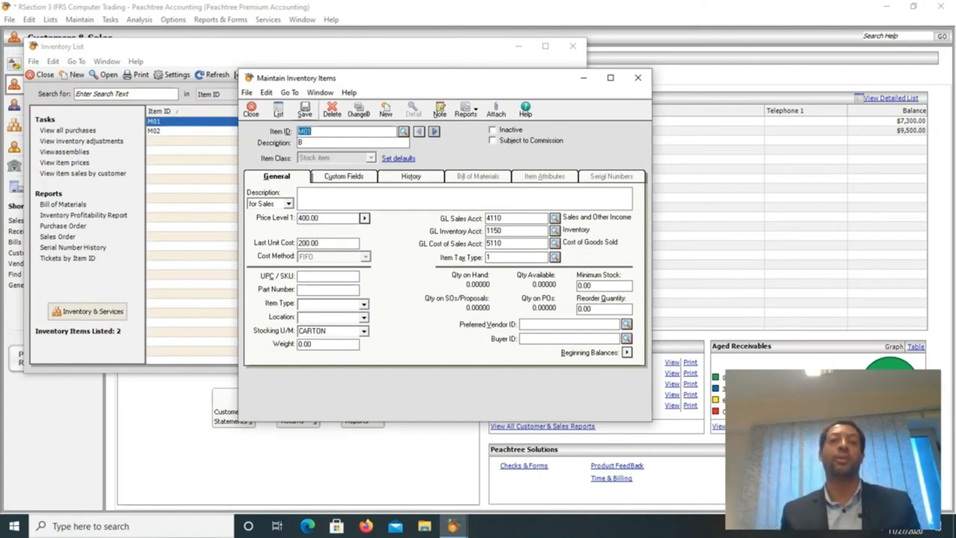
Reopen M01 from the Inventory List to verify its details, then return to the list.
left_click(251, 110)
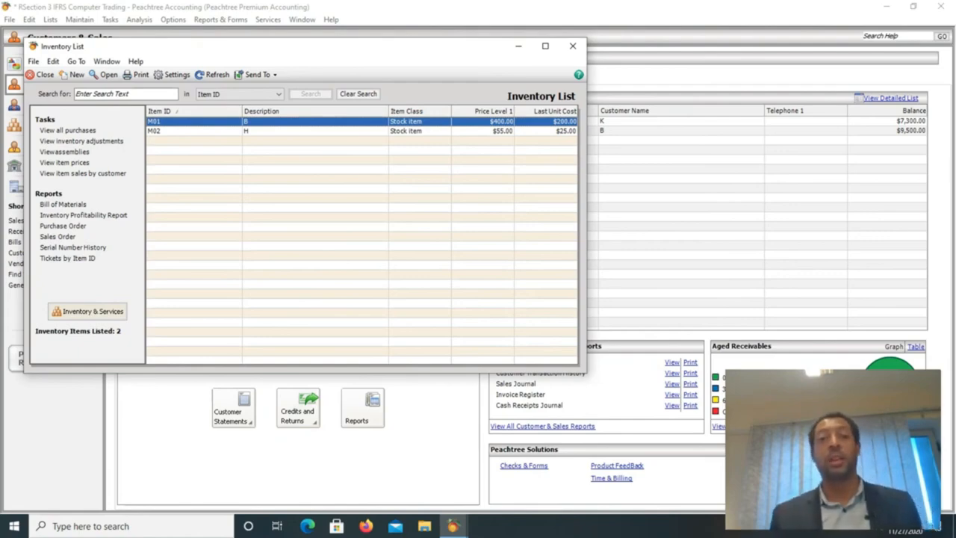
double_click(283, 121)
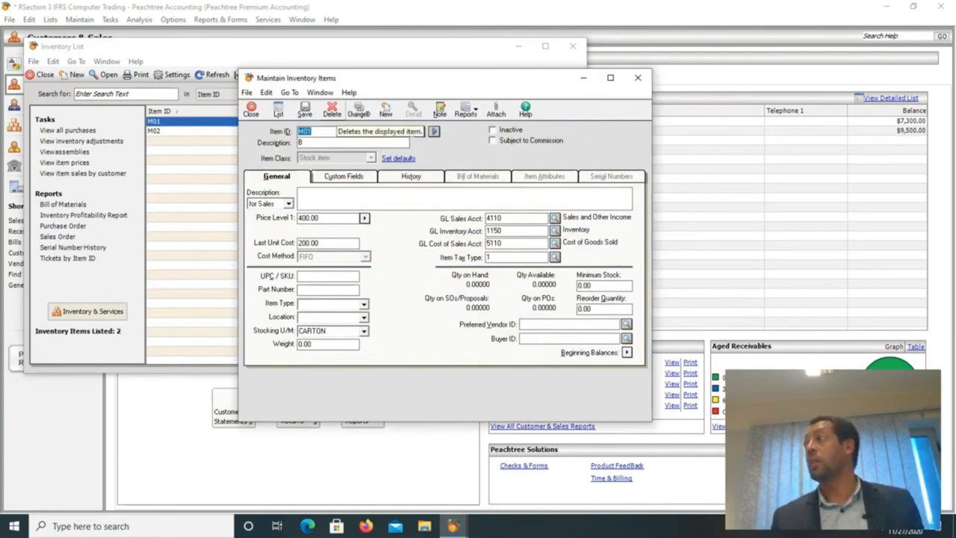
left_click(251, 111)
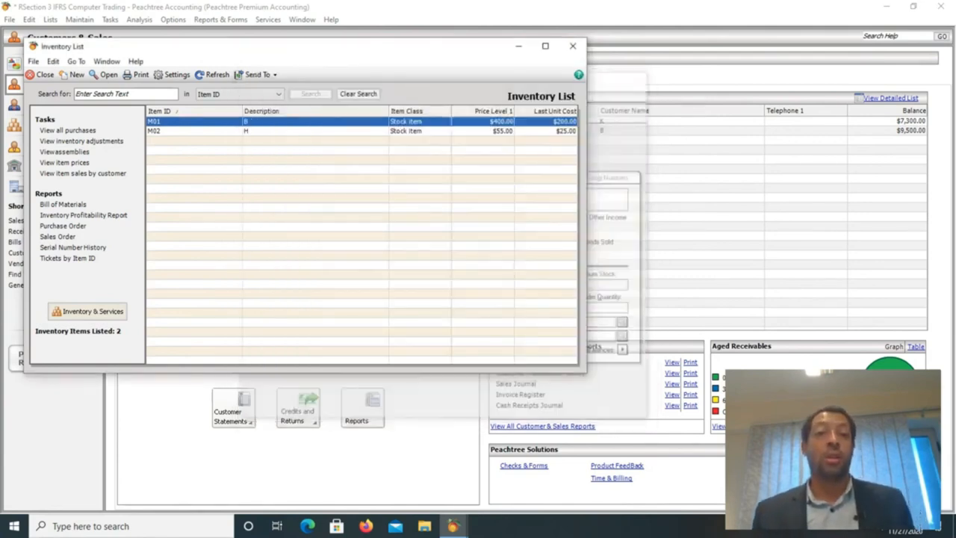